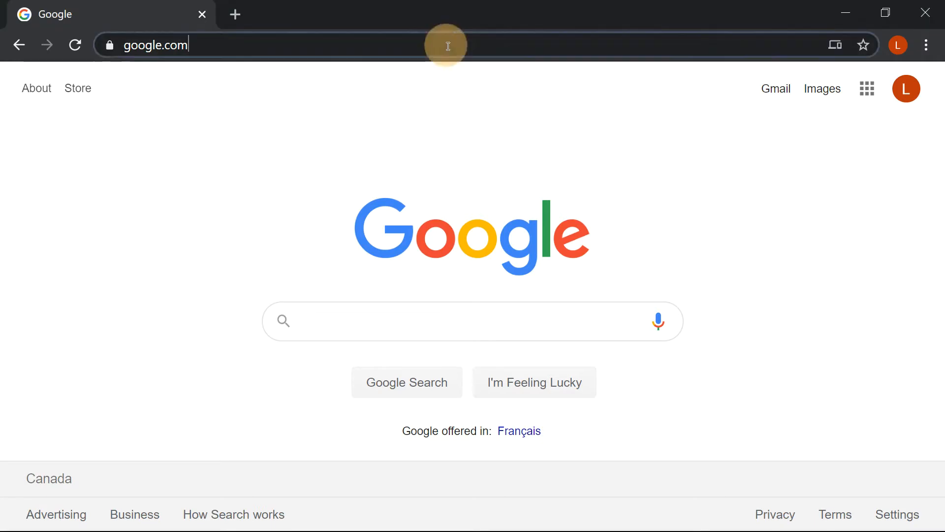
Go to azure.com and start the sign-up for a free Azure account.
type("azure.com")
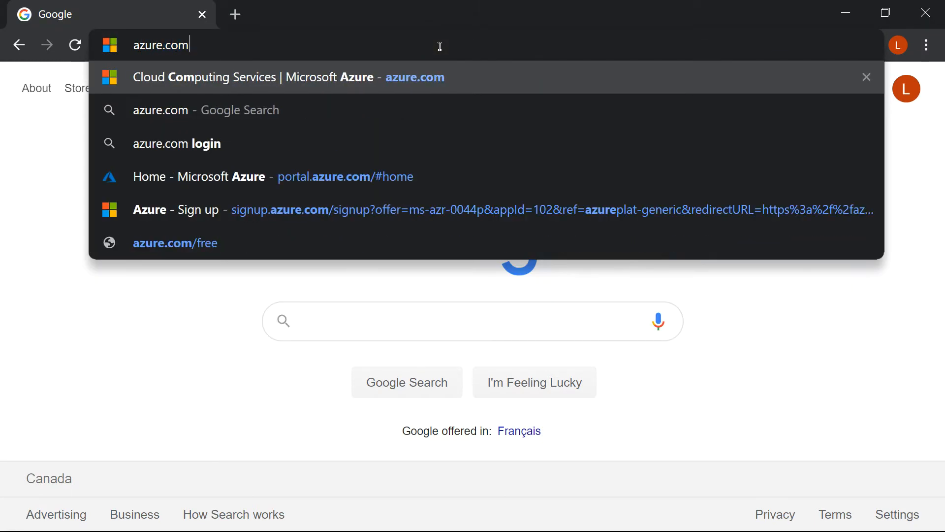
key("Return")
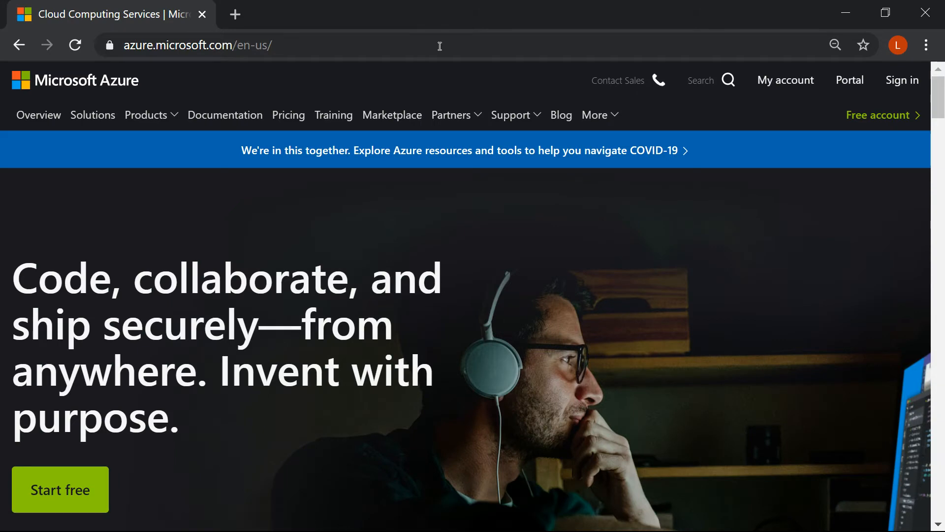
left_click(865, 115)
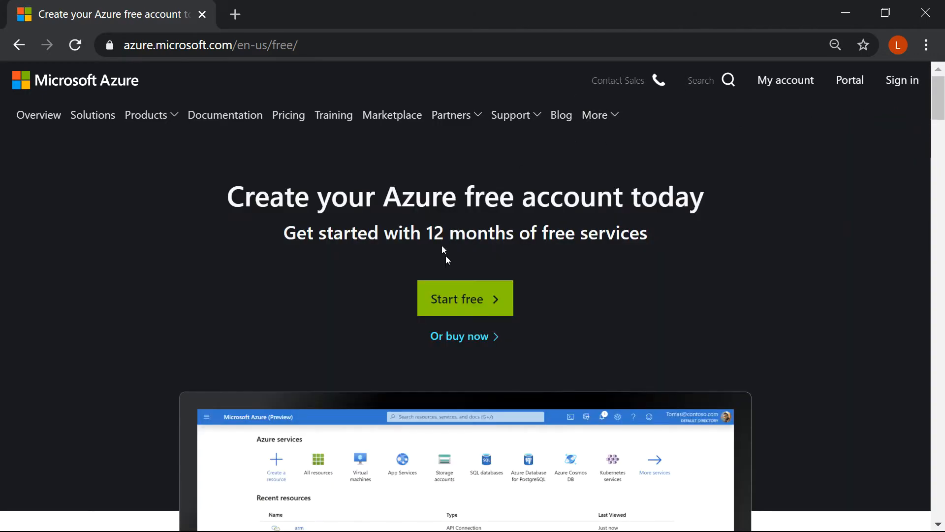
left_click(447, 305)
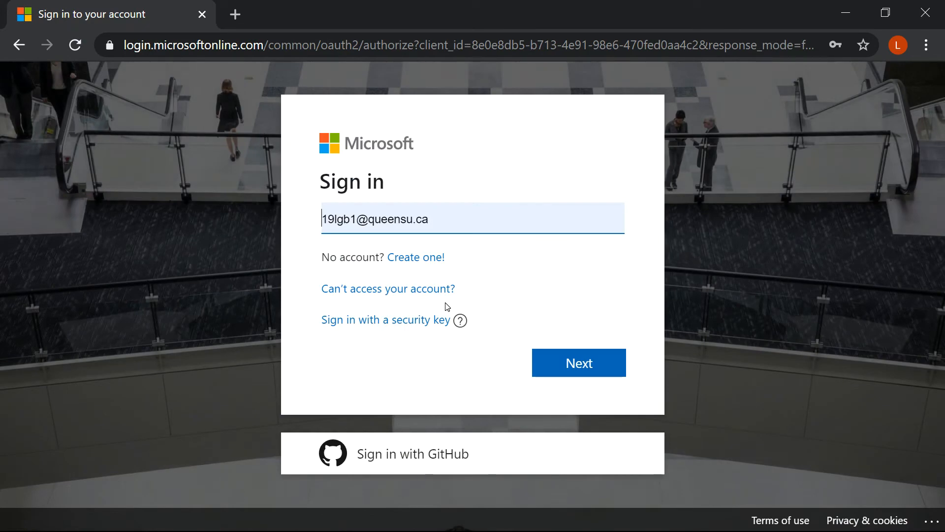
Sign in to Microsoft with the account e-mail and password, and decline saving the password in the browser.
left_click_drag(464, 213, 282, 207)
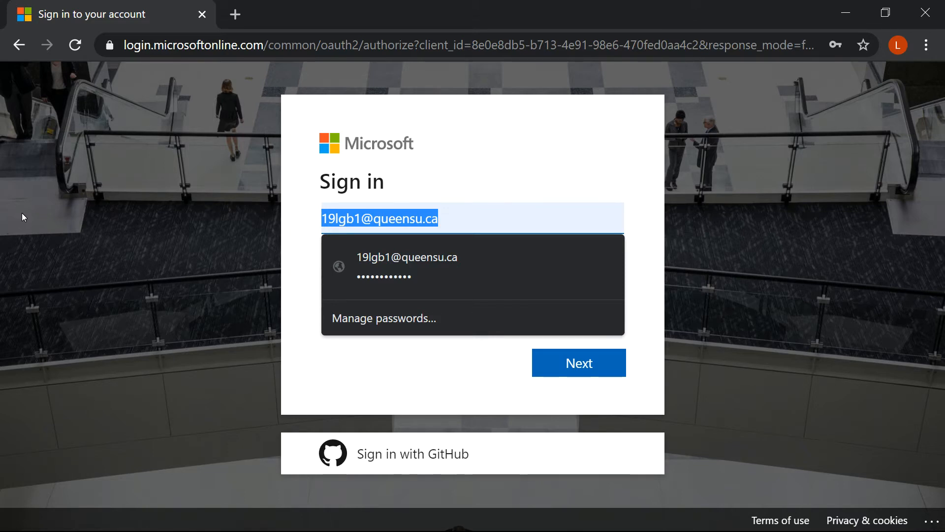
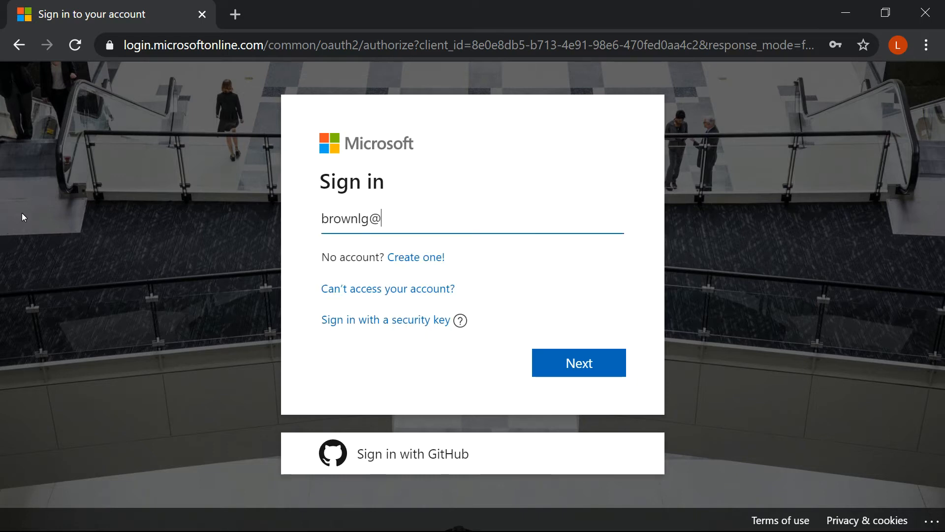
key("Return")
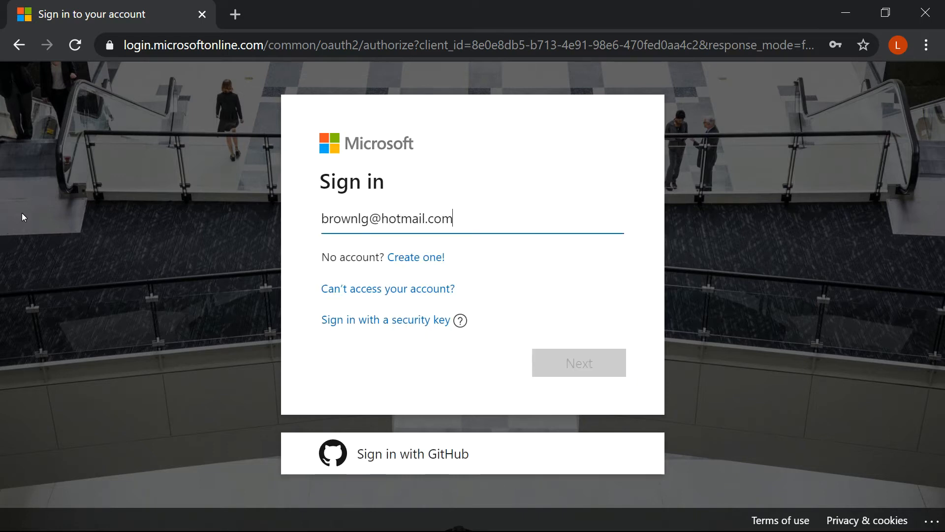
type("******")
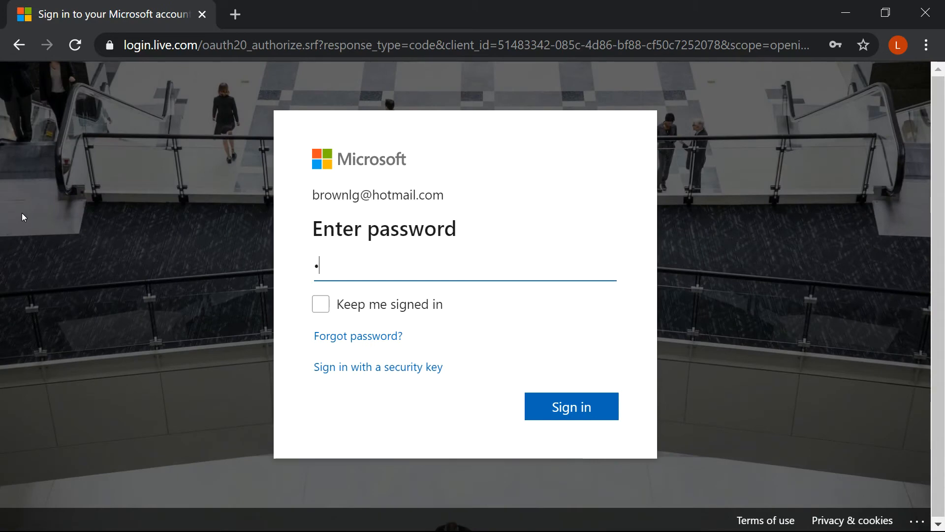
type("***")
key("Return")
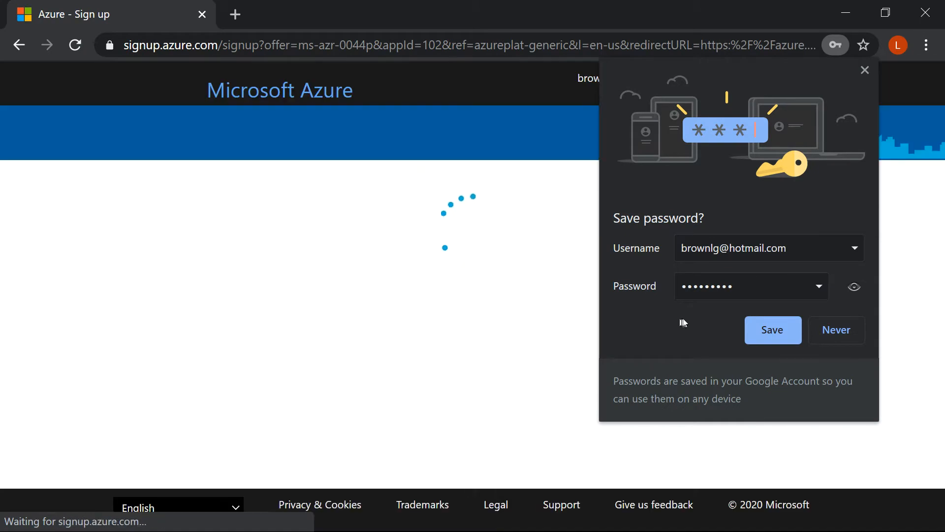
left_click(833, 324)
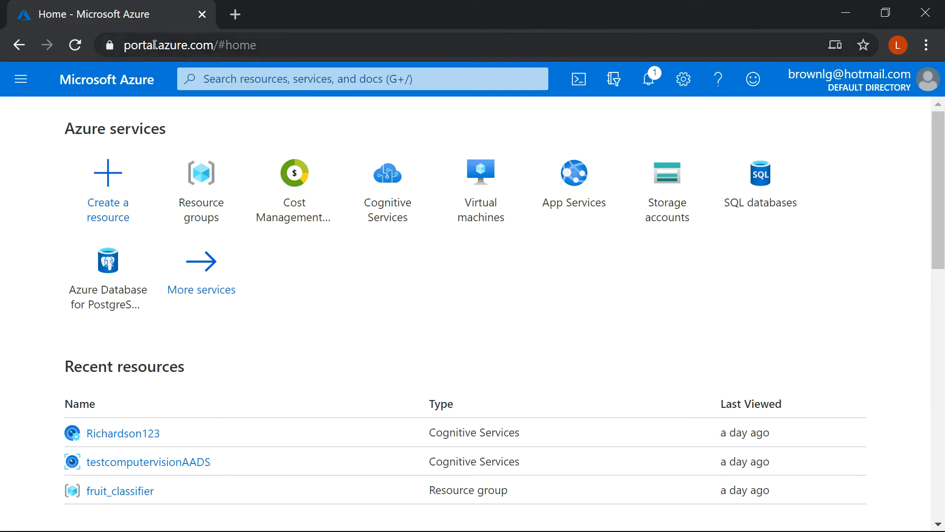
left_click_drag(161, 46, 294, 49)
left_click(301, 44)
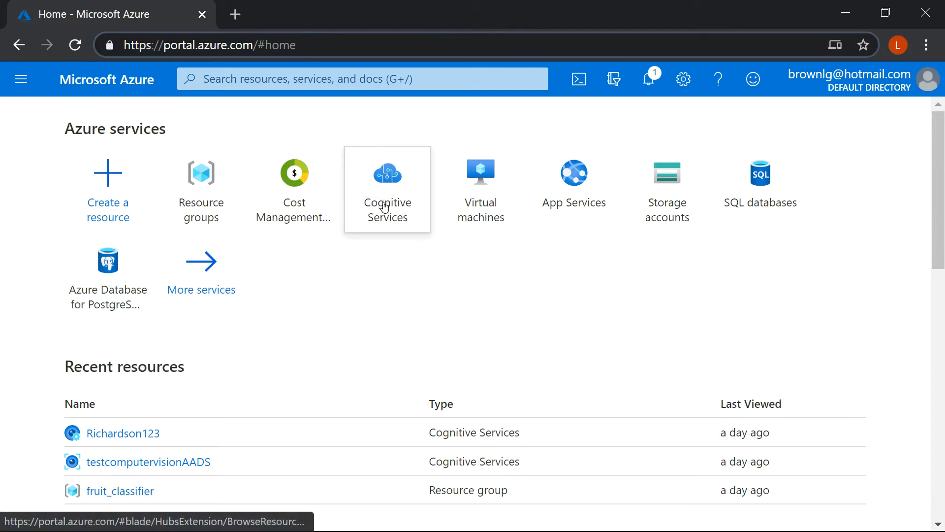
mouse_move(385, 207)
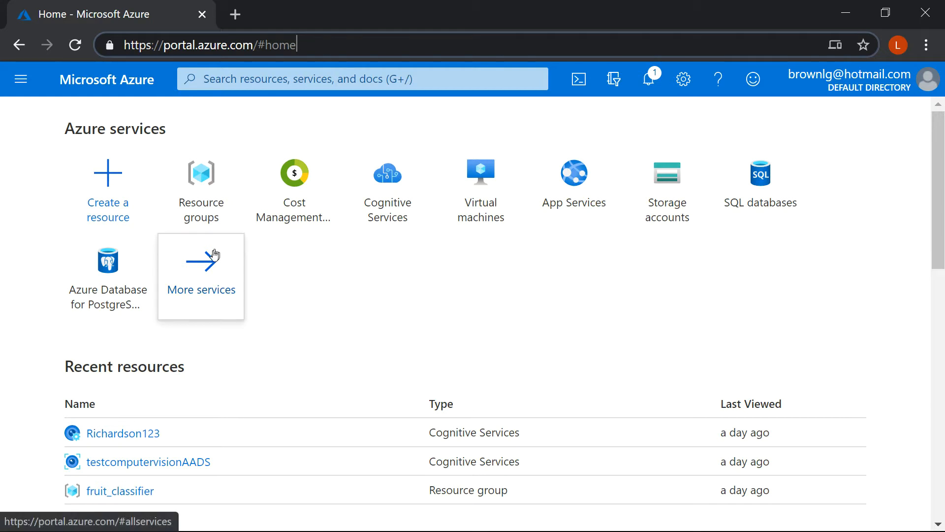
Browse all Azure services by the AI + machine learning category and open Cognitive Services.
left_click(225, 301)
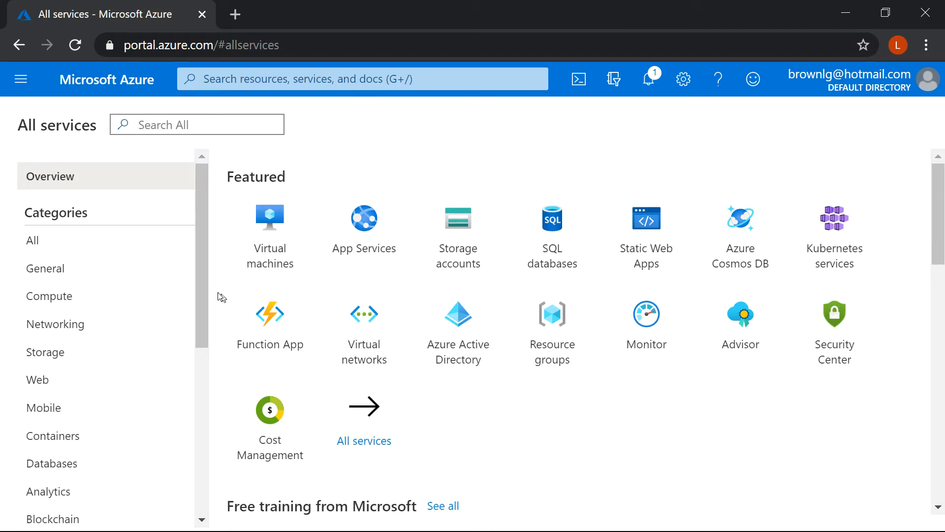
left_click_drag(205, 208, 197, 288)
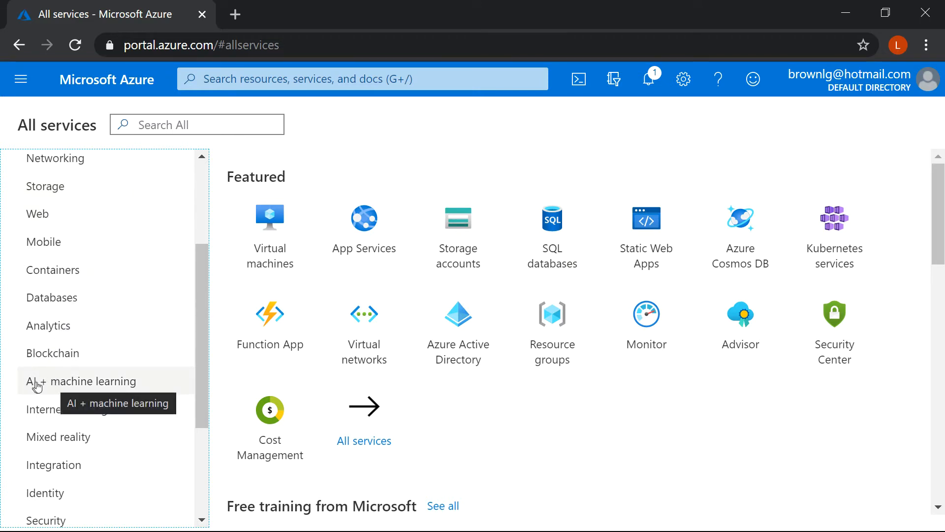
left_click(74, 383)
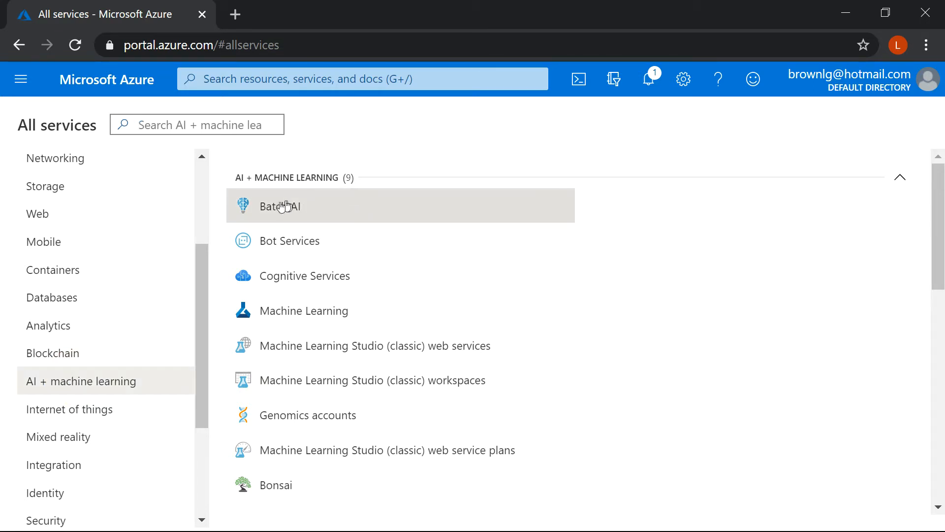
mouse_move(259, 219)
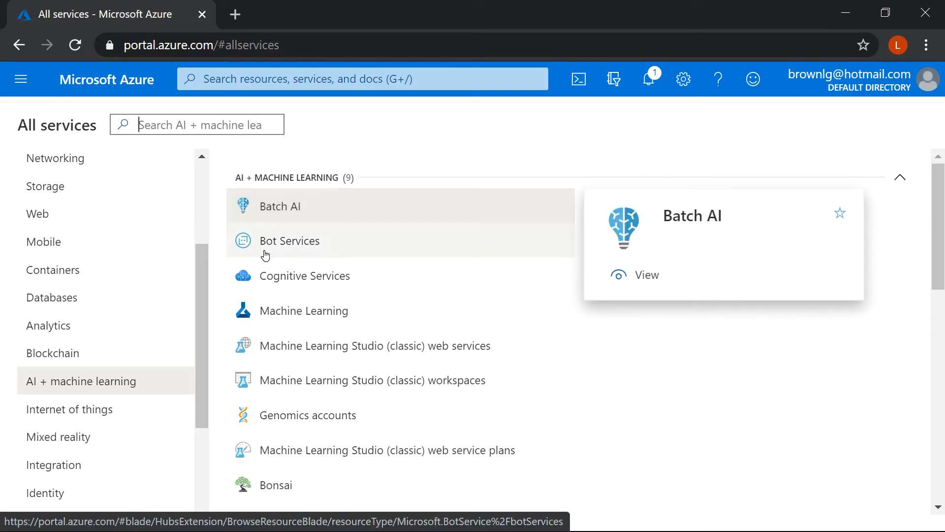
mouse_move(264, 277)
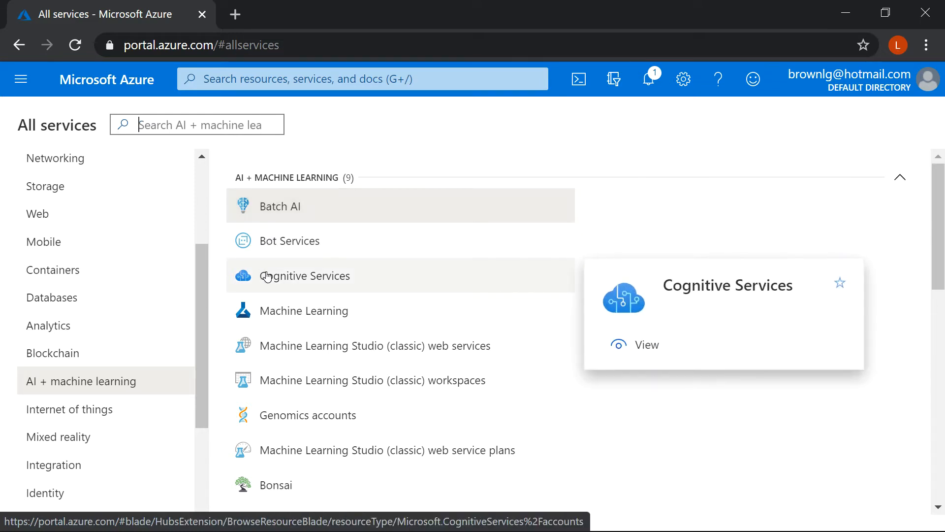
left_click(296, 278)
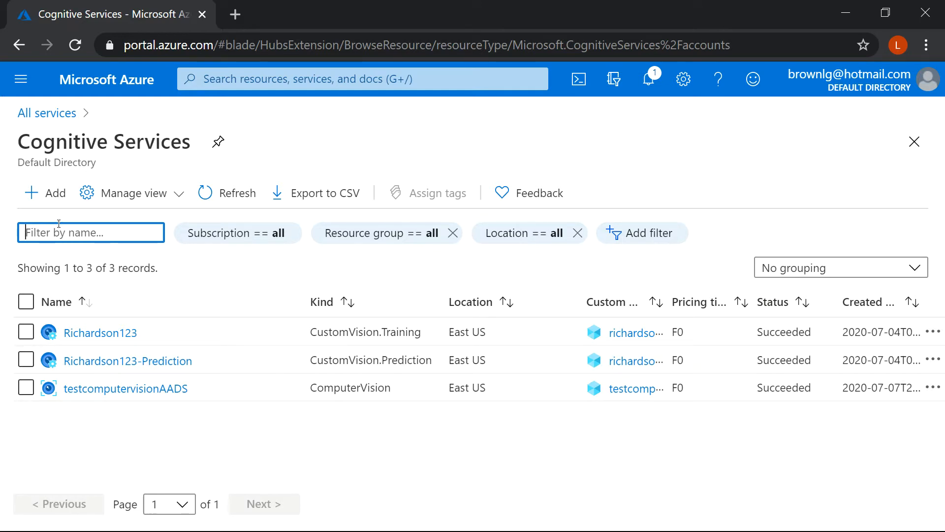
Start adding a Cognitive Services resource and search the Marketplace for Custom Vision.
left_click(38, 199)
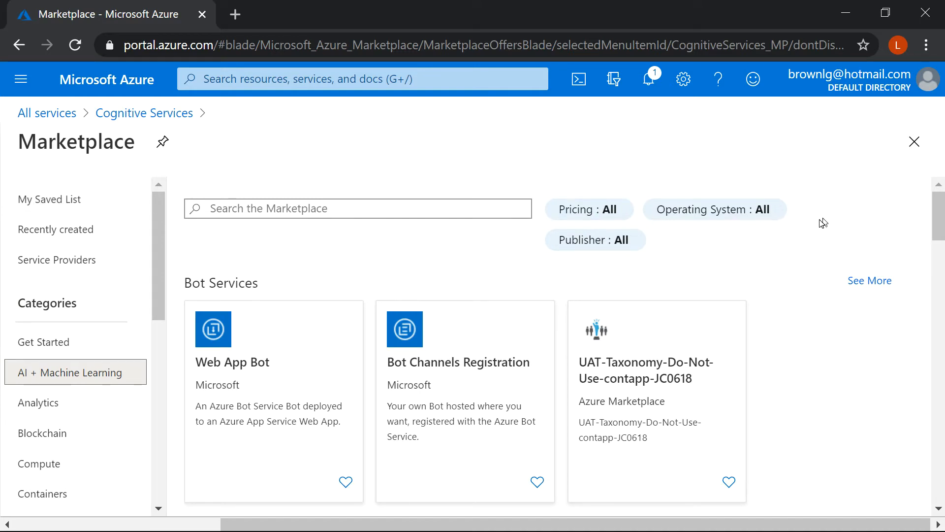
left_click(938, 220)
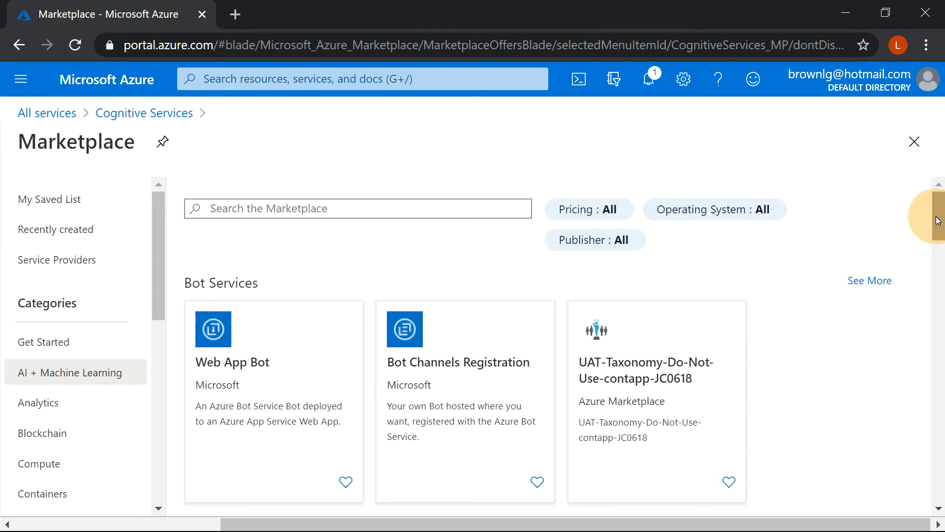
mouse_move(938, 221)
left_mouse_down()
mouse_move(932, 336)
mouse_move(935, 216)
left_mouse_up()
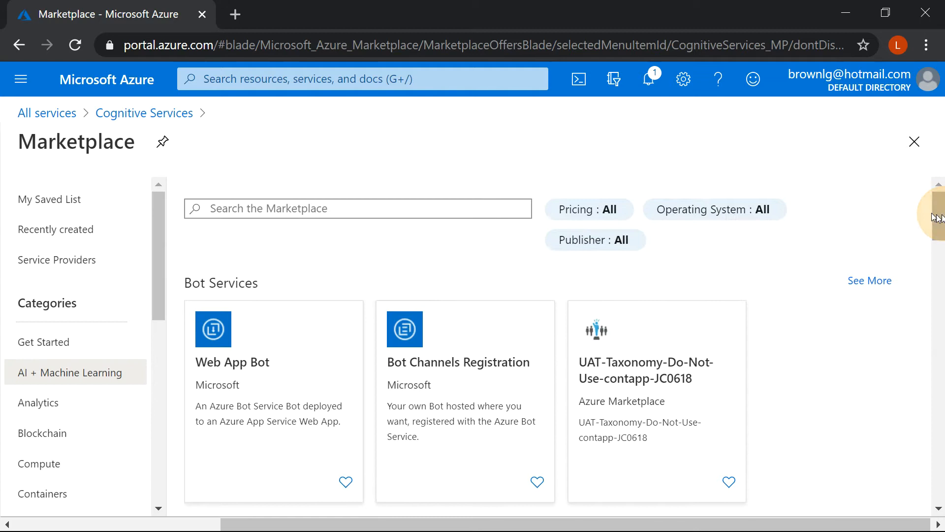
left_click(389, 207)
type("cu")
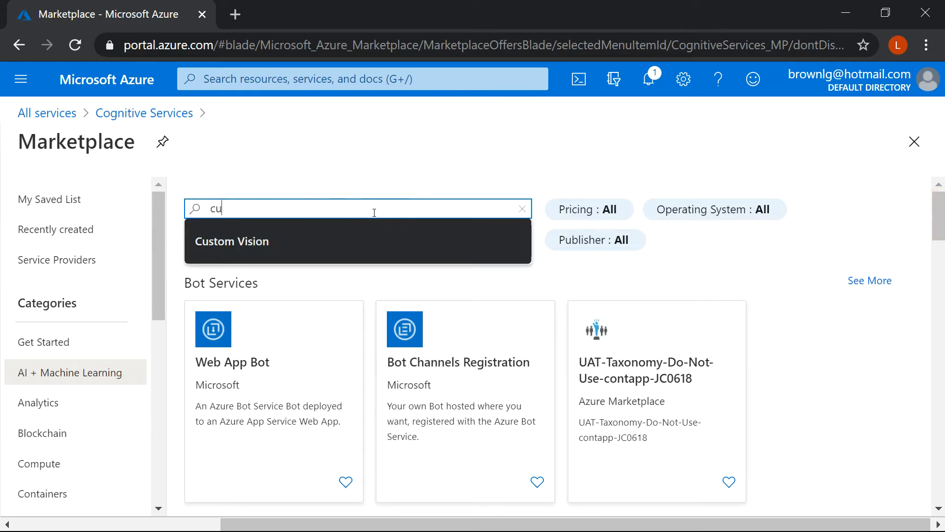
type("stom")
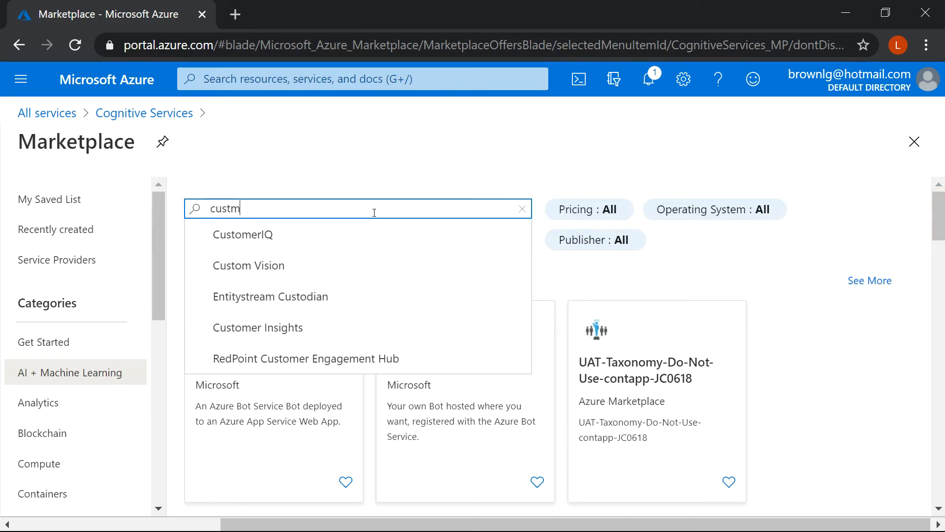
type(" vision")
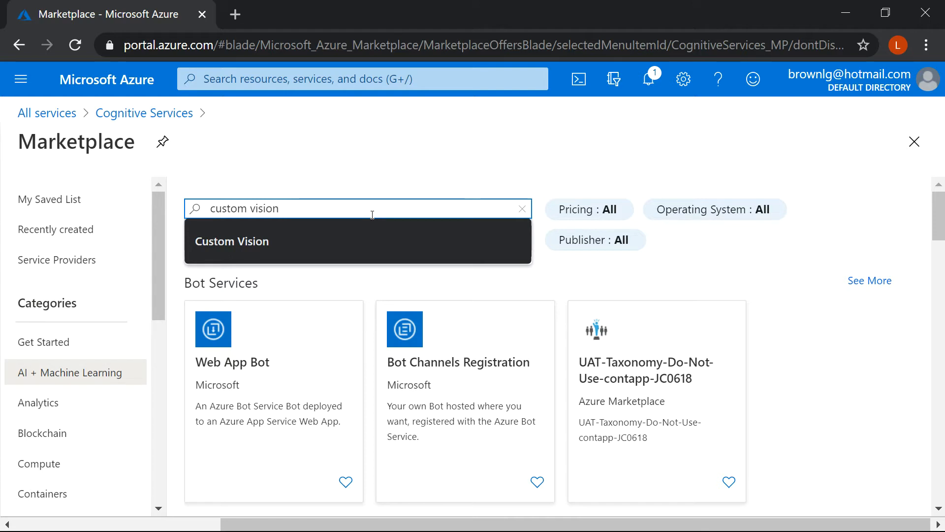
double_click(226, 210)
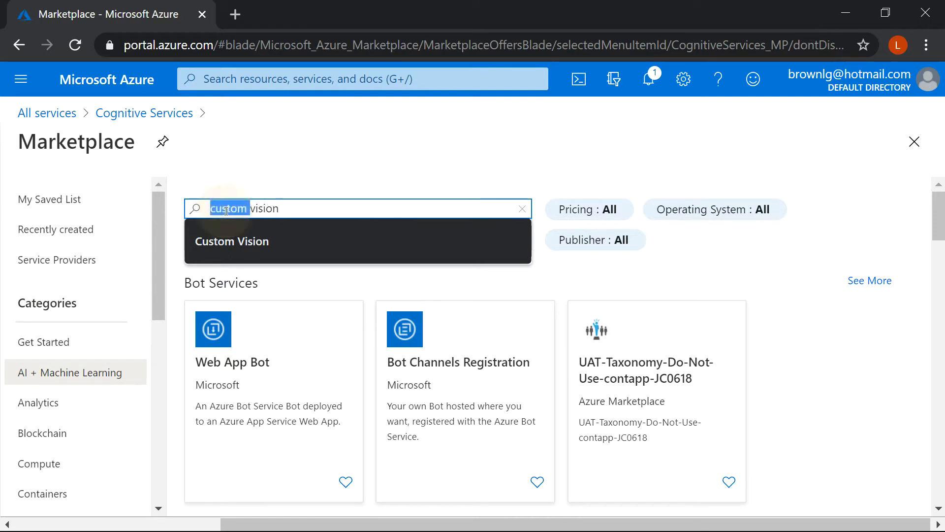
left_click(226, 236)
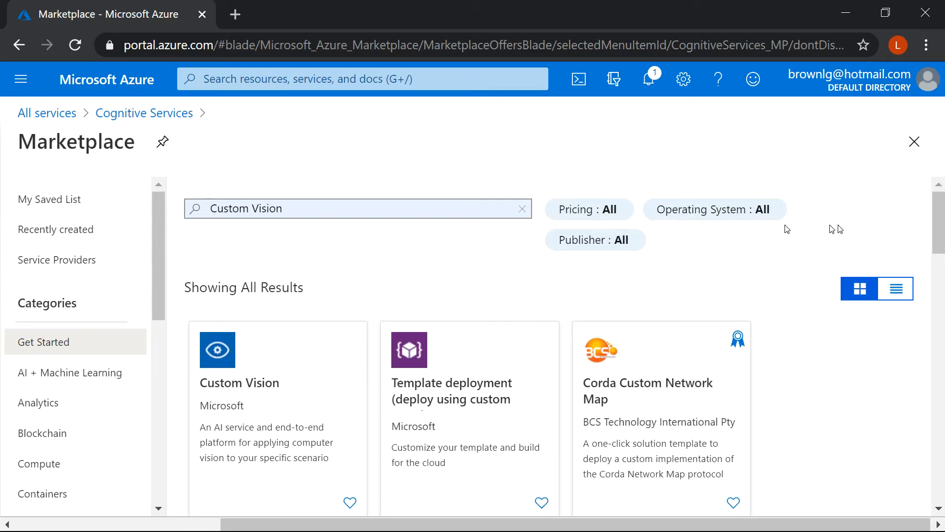
Mark Microsoft's Custom Vision offering as saved and open its details page.
left_click_drag(936, 237, 935, 249)
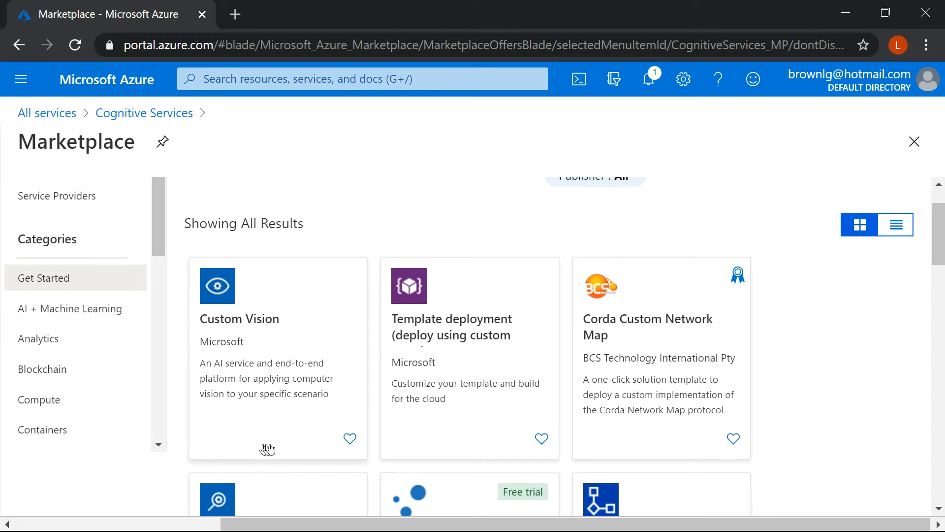
left_click(349, 439)
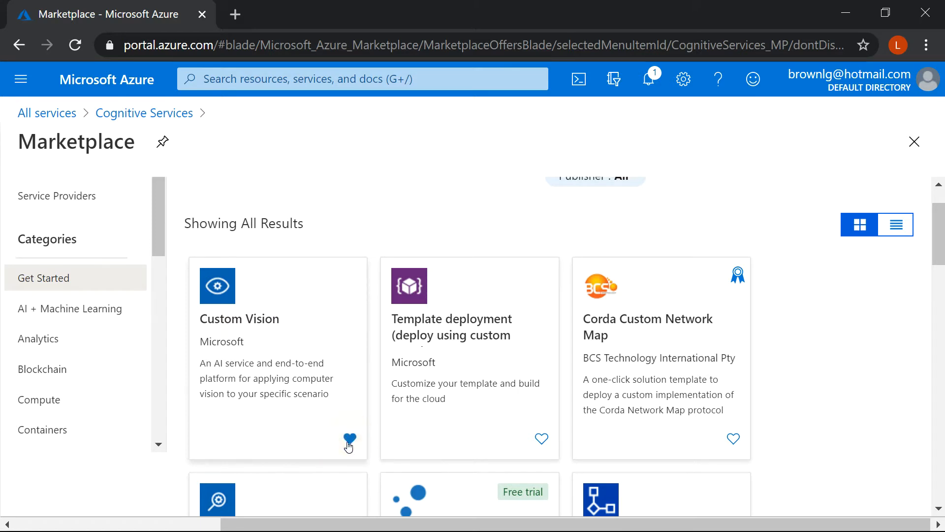
left_click(263, 308)
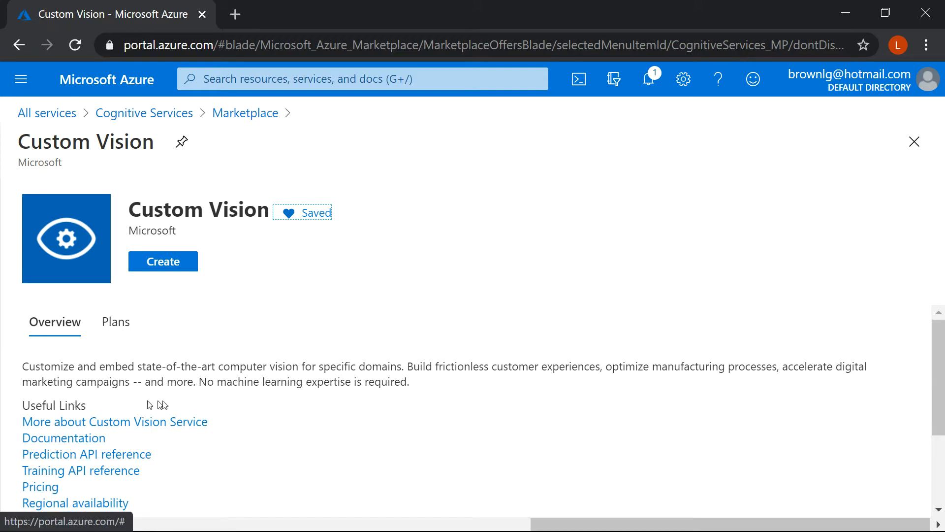
Look through the Custom Vision overview and start creating the resource.
left_click(930, 437)
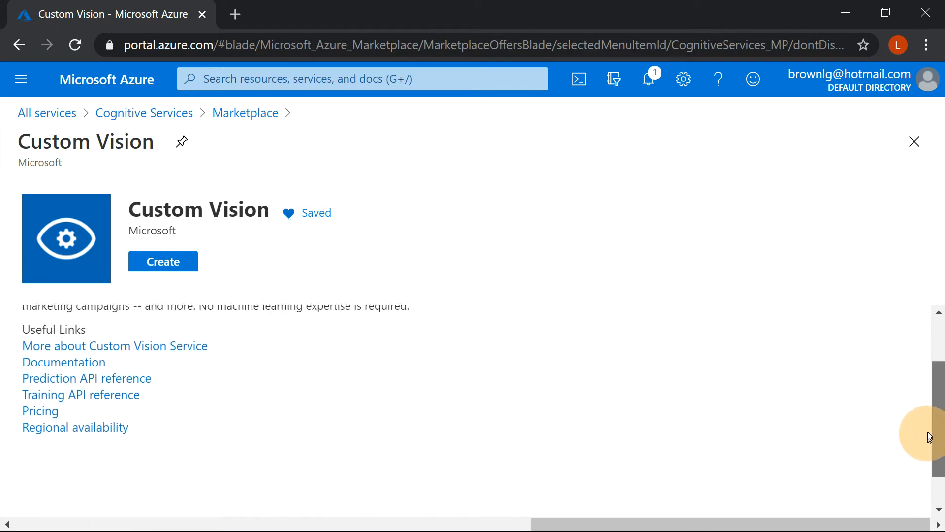
left_click_drag(929, 438, 928, 390)
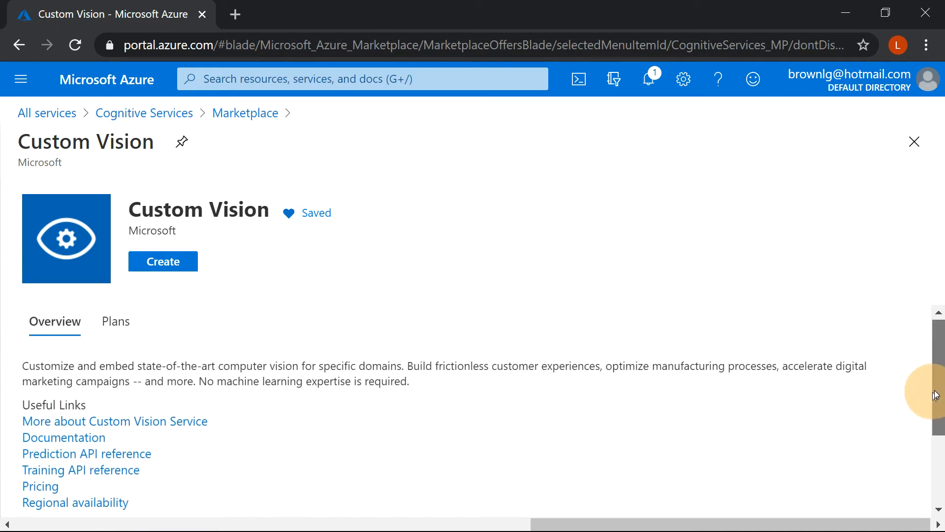
left_click(181, 271)
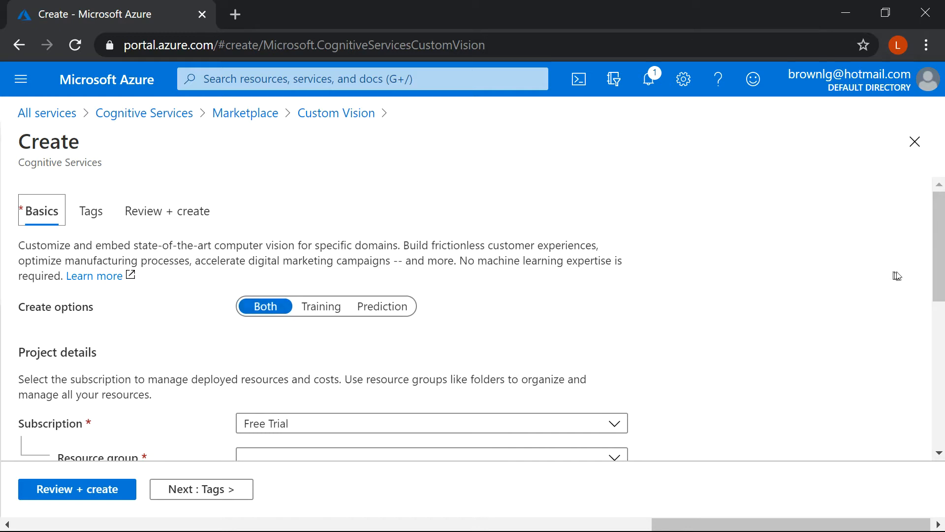
Create a new resource group named fruit_classifier_2 for the Custom Vision resource under the Free Trial subscription.
left_click_drag(941, 256, 938, 310)
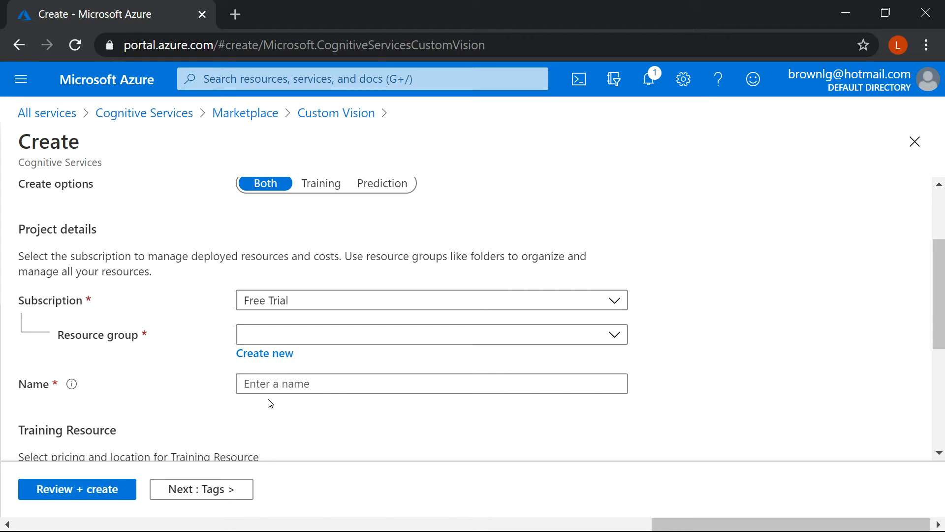
left_click(249, 358)
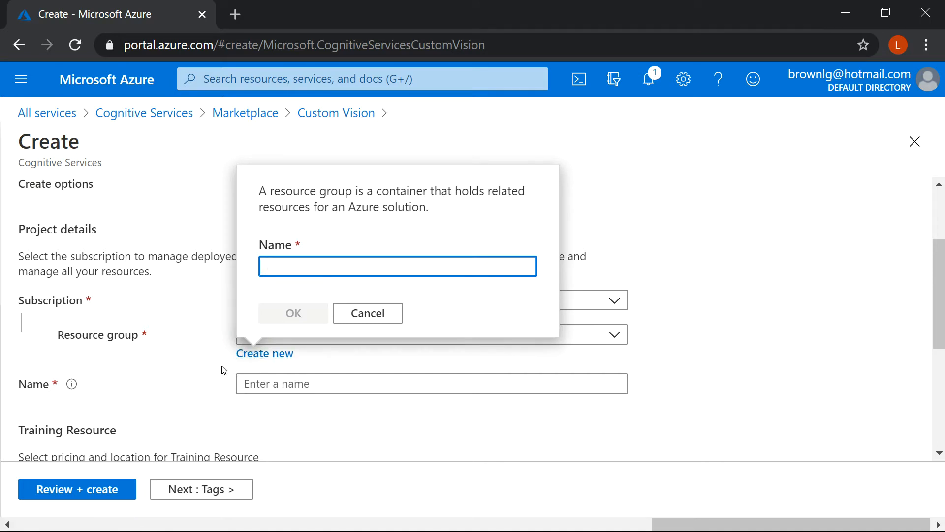
type("fruit")
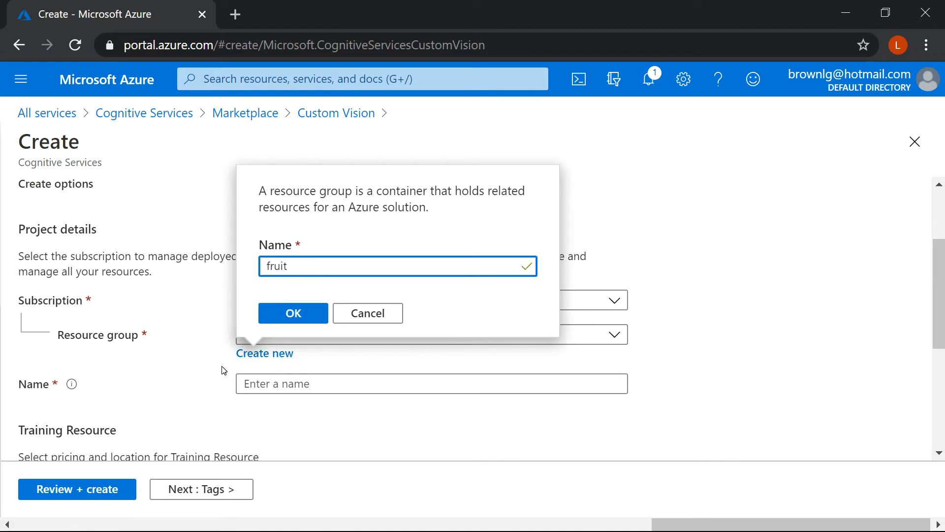
type("_classifier_2")
left_click(288, 314)
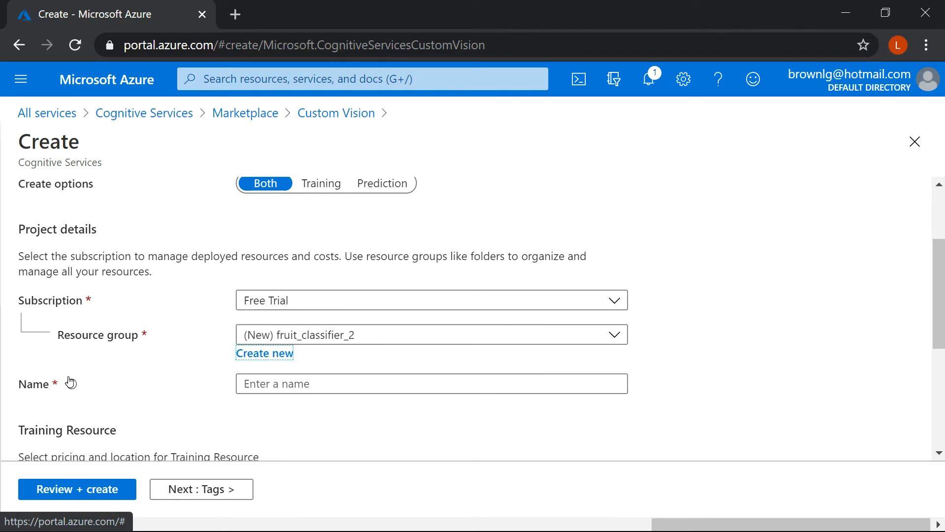
Name the Custom Vision resource richardson1.
mouse_move(71, 383)
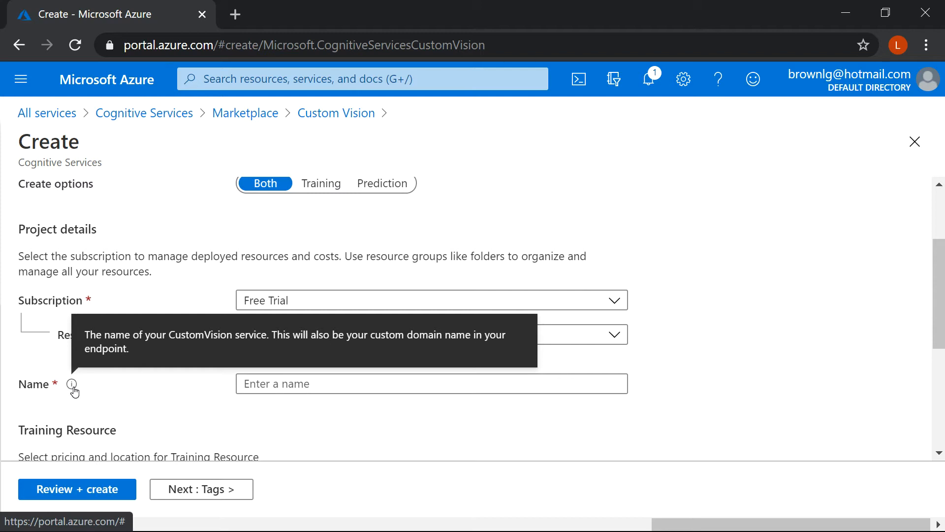
left_click(268, 386)
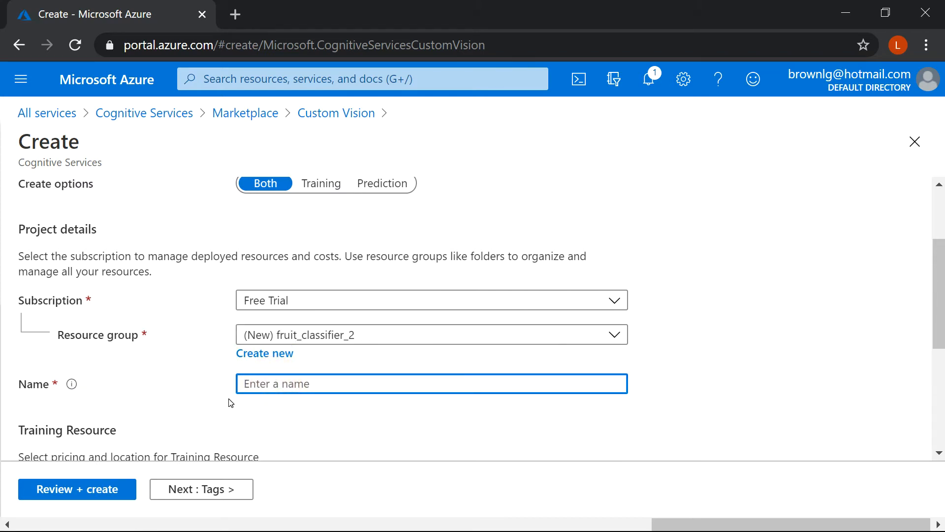
type("richardson_")
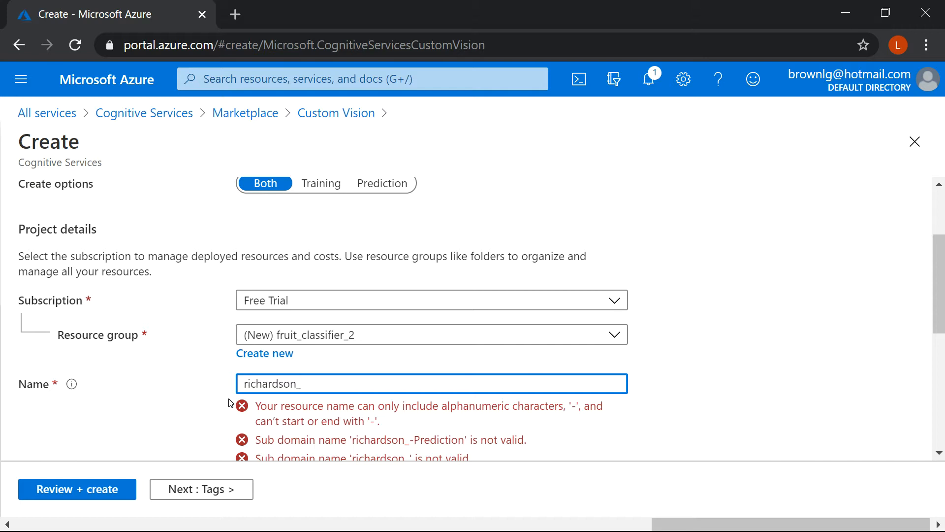
key("BackSpace")
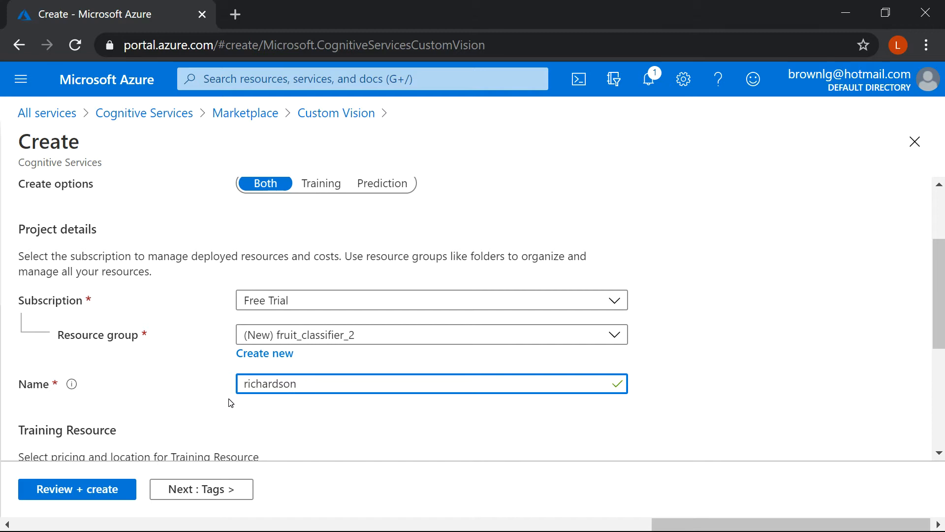
type("1")
Set the training resource's location to (US) East US and its pricing tier to Free F0 (2 Transactions per second, 2 Projects).
left_click_drag(940, 280, 922, 363)
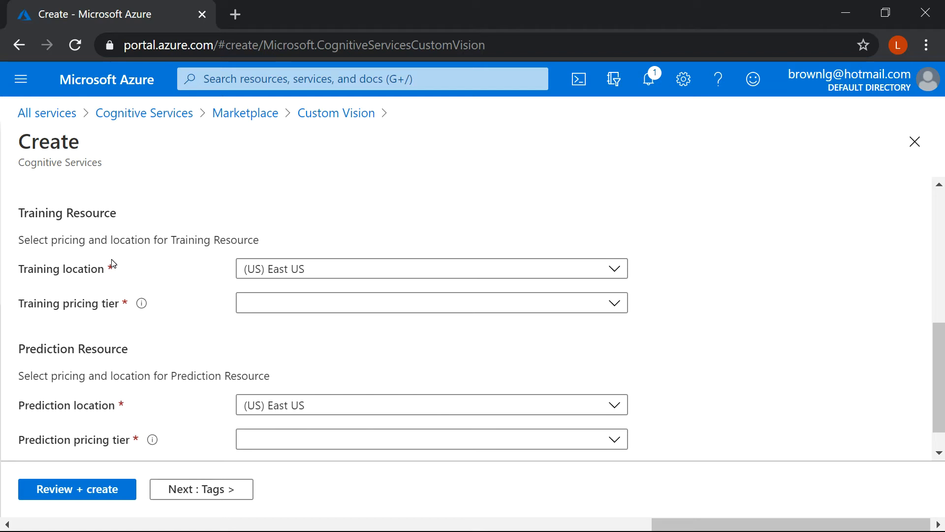
left_click(343, 269)
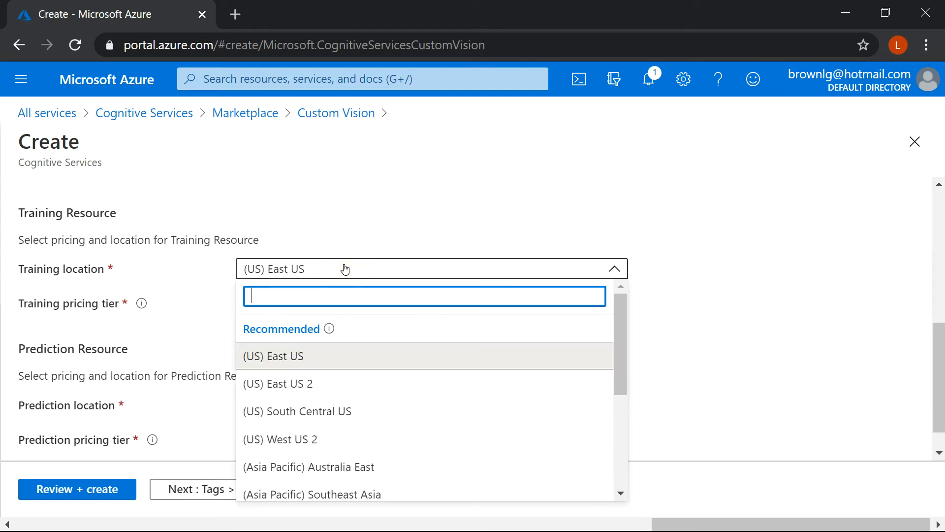
mouse_move(625, 323)
left_mouse_down()
mouse_move(622, 418)
mouse_move(640, 386)
mouse_move(633, 318)
left_mouse_up()
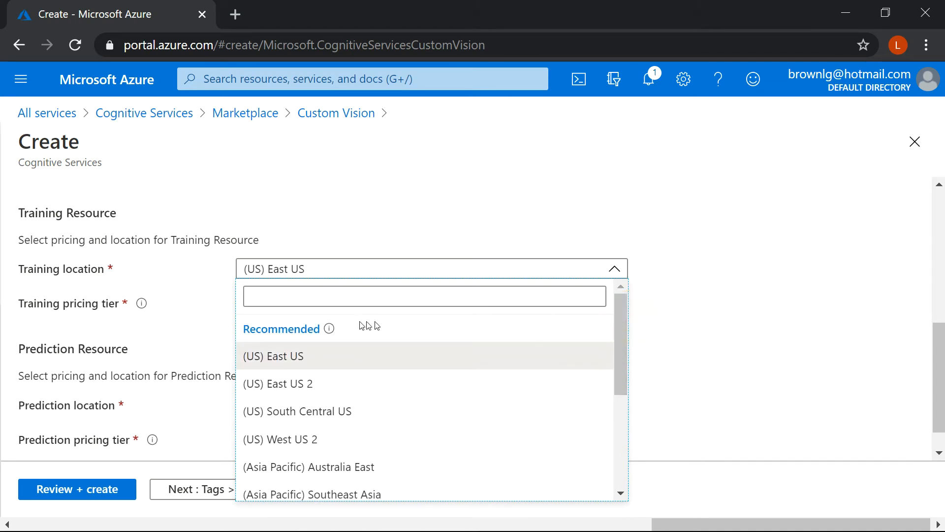
left_click(282, 359)
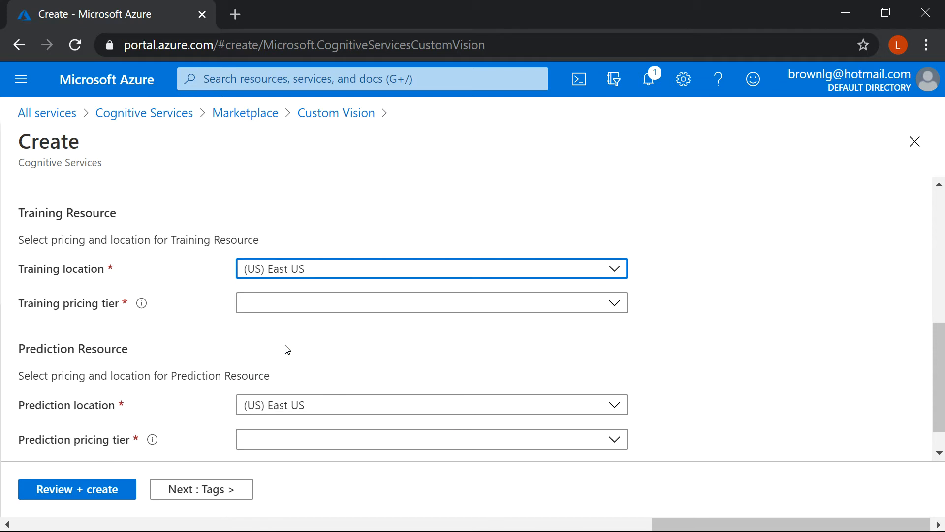
mouse_move(140, 309)
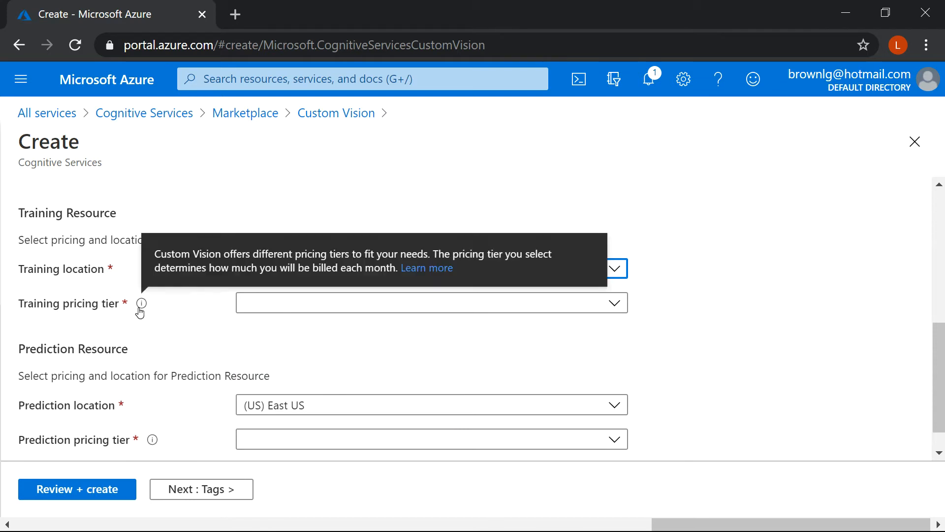
left_click(295, 312)
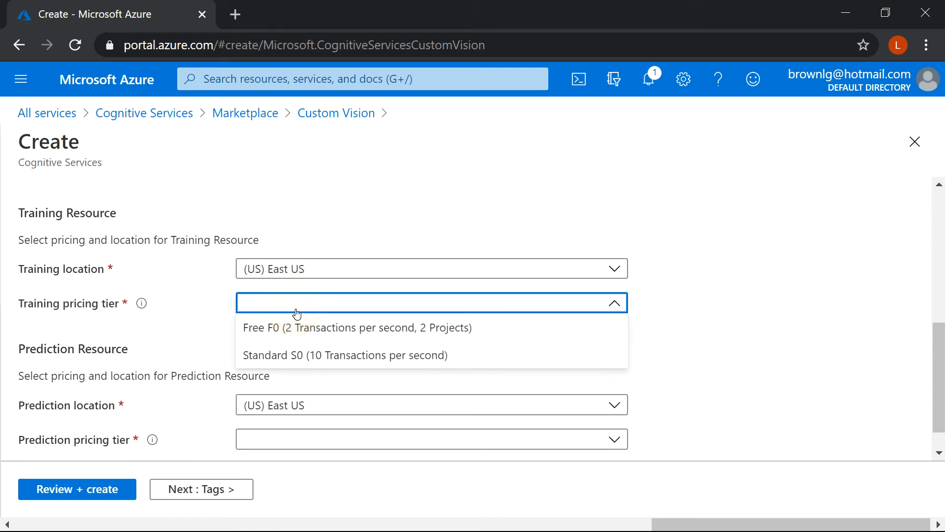
left_click(265, 333)
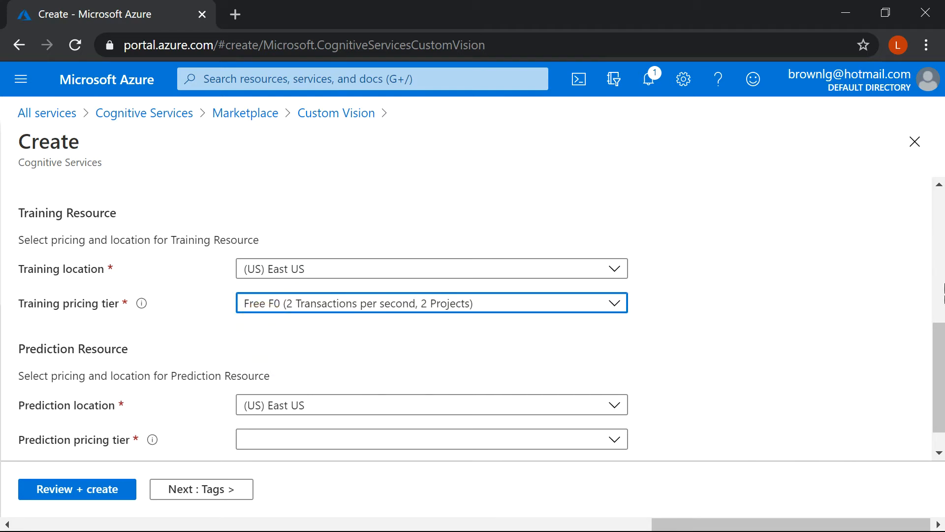
Set the prediction resource's location to (US) East US and its pricing tier to Free F0 (2 Transactions per second, 10K Transactions per month).
left_click_drag(936, 348, 936, 365)
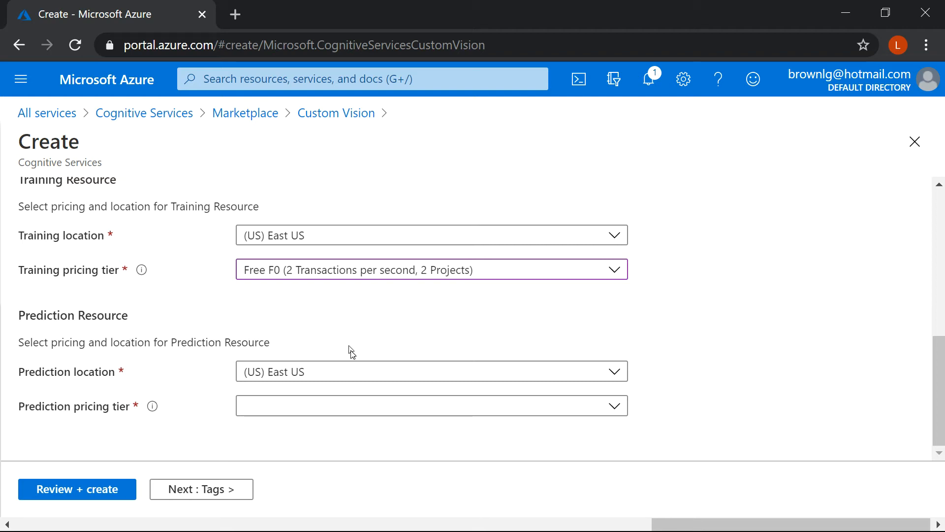
left_click(358, 372)
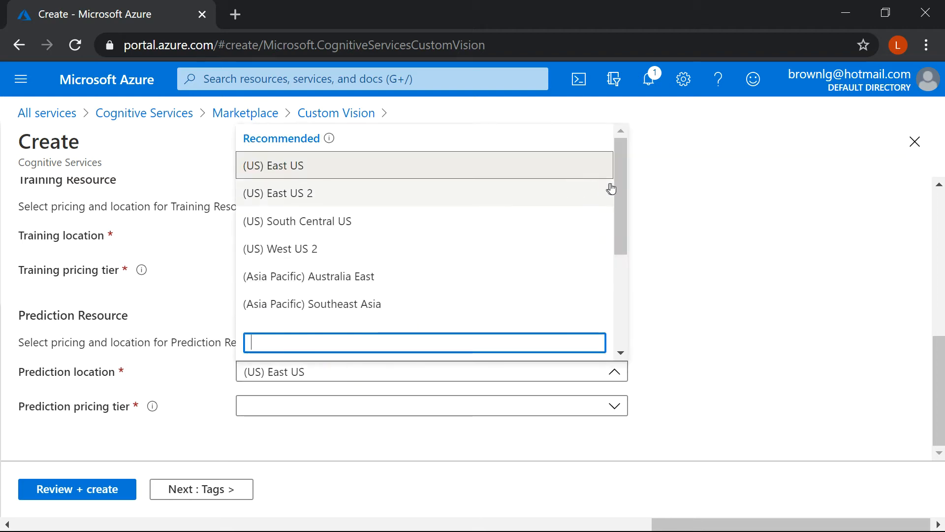
mouse_move(620, 186)
left_mouse_down()
mouse_move(616, 288)
mouse_move(634, 196)
left_mouse_up()
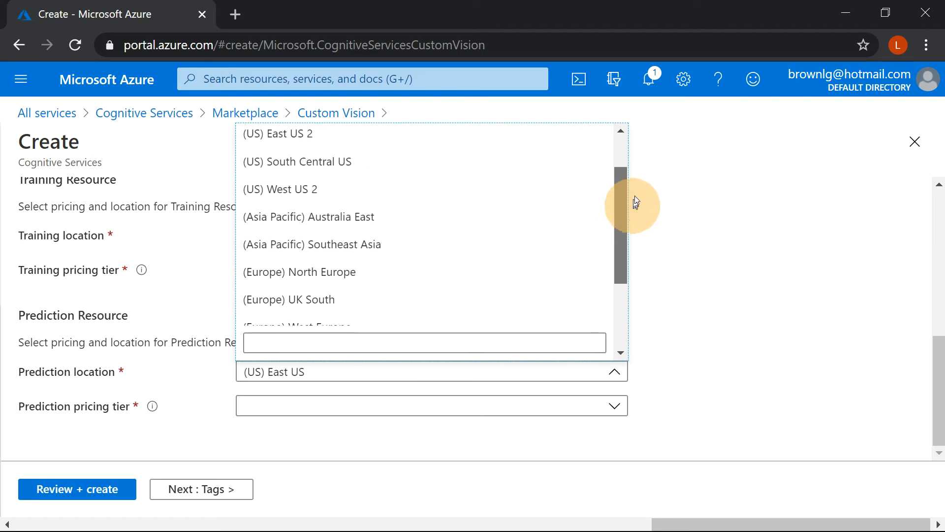
scroll(506, 186, "up", 5)
left_click(318, 173)
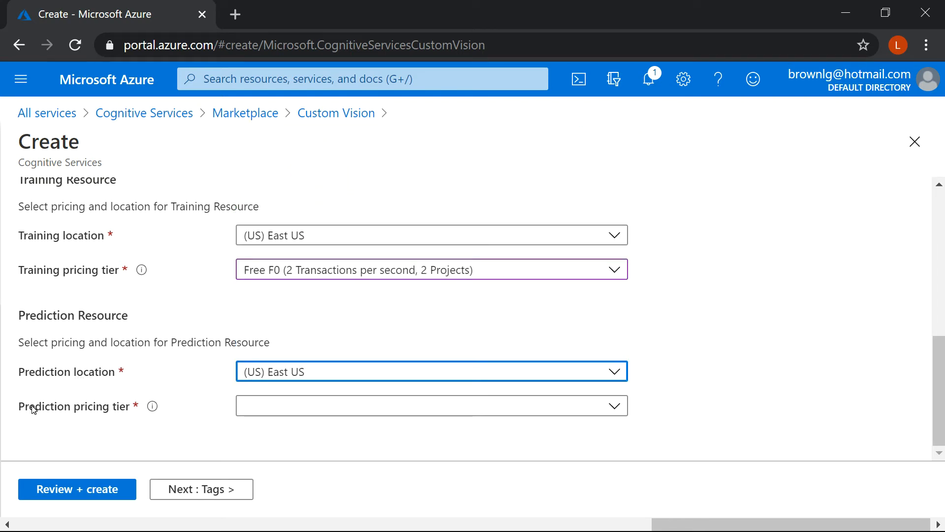
left_click(290, 408)
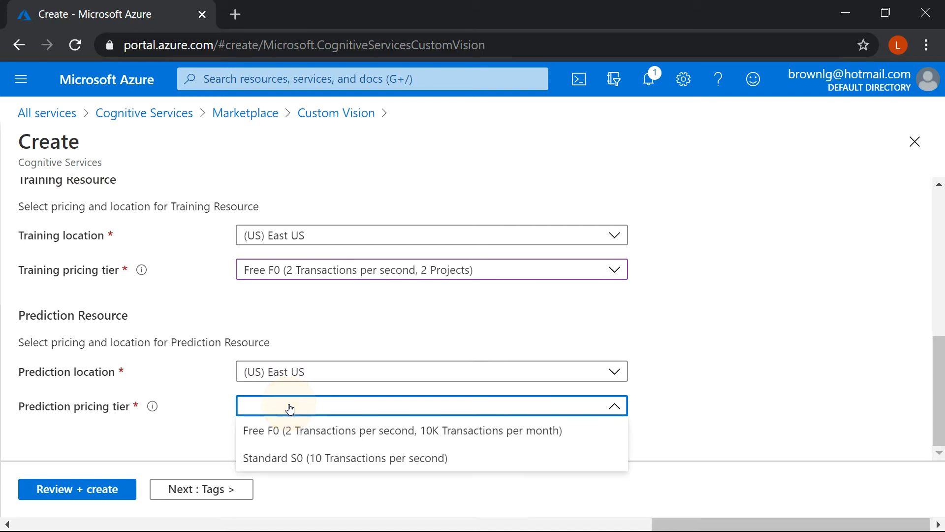
left_click(267, 433)
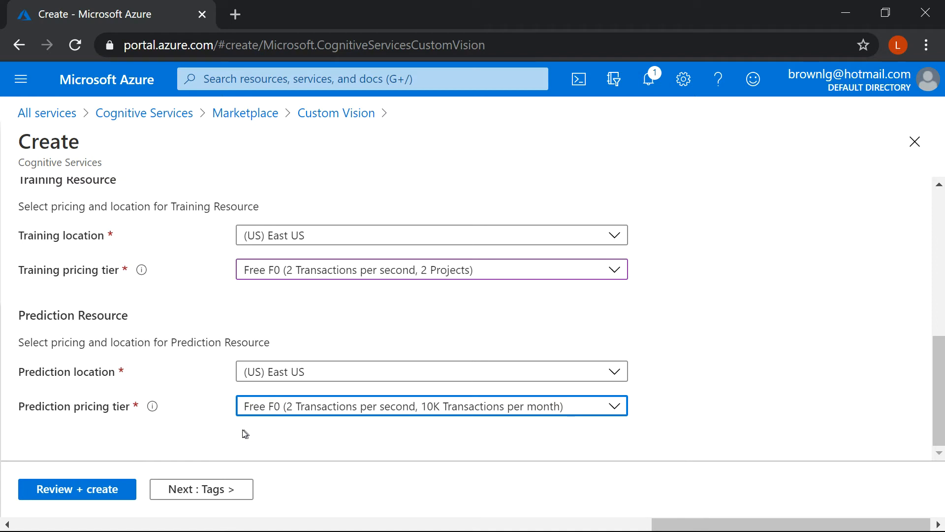
Review the Custom Vision resource's settings and create it.
left_click(81, 488)
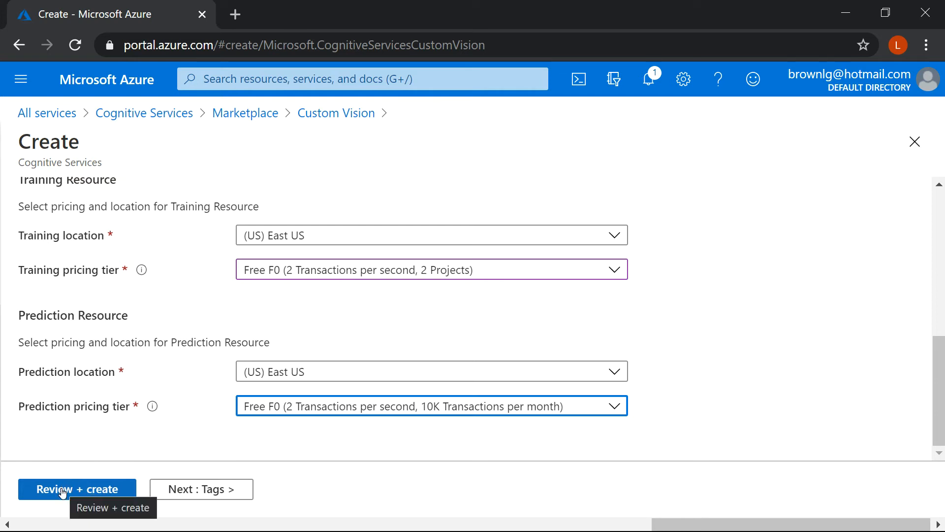
left_click(63, 490)
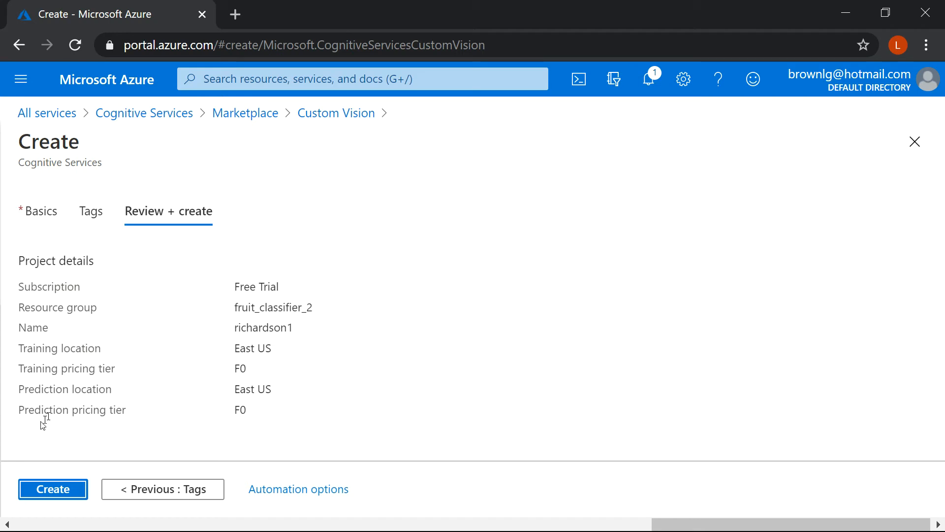
left_click(37, 488)
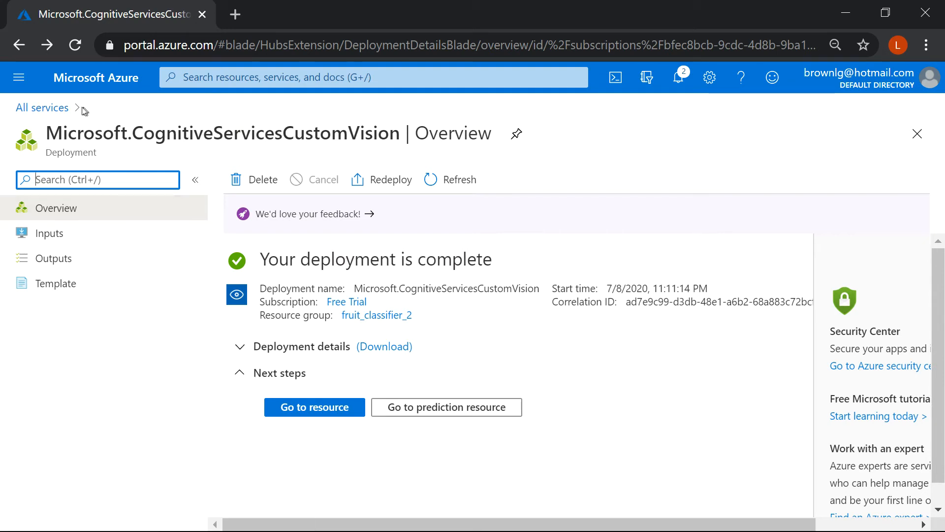
Return to the Azure home page, open the richardson1 training resource under Cognitive Services and view its overview.
left_click(91, 79)
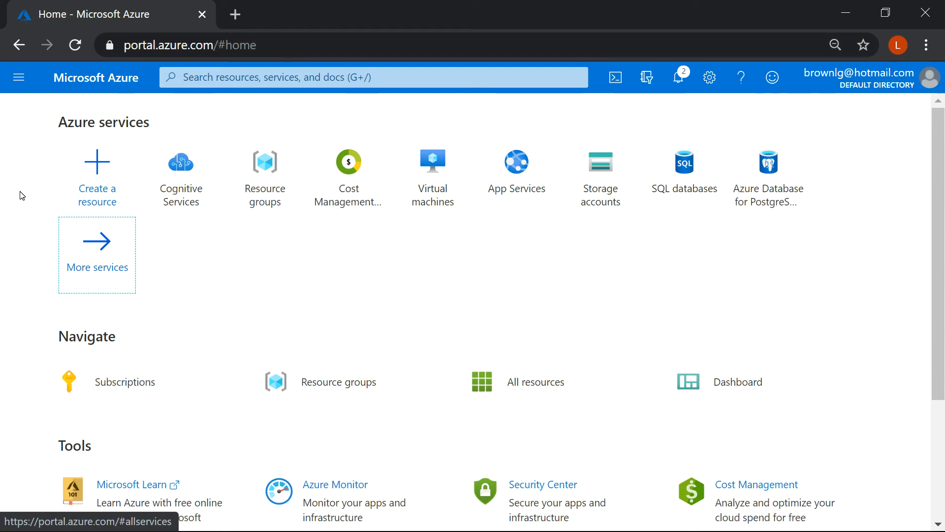
left_click(191, 172)
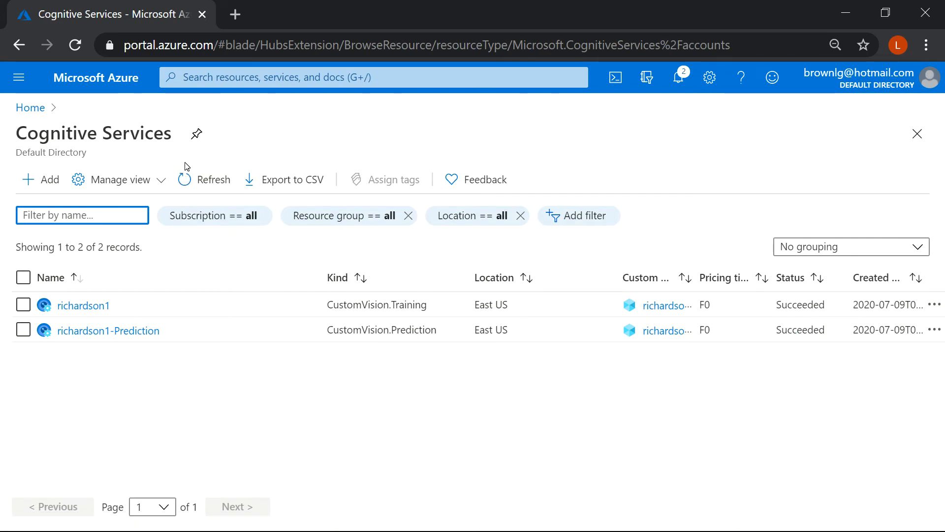
left_click(67, 309)
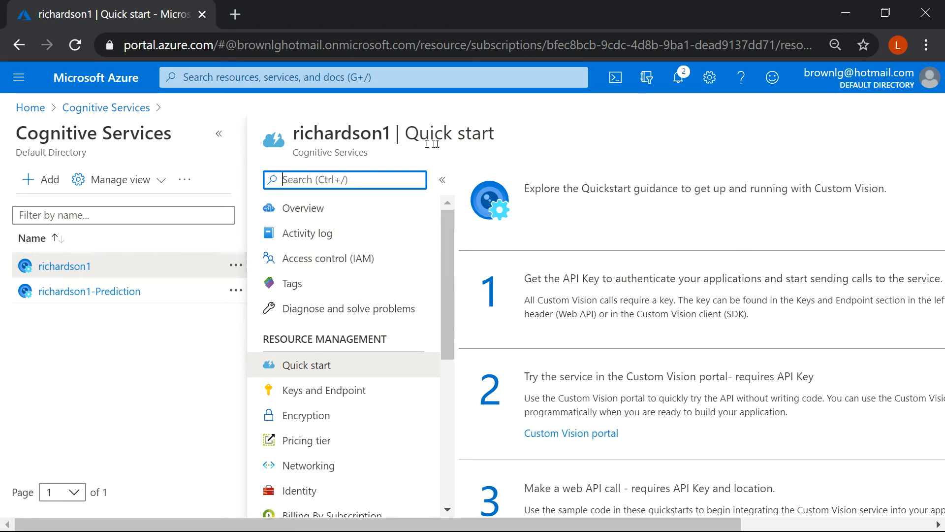
left_click(316, 210)
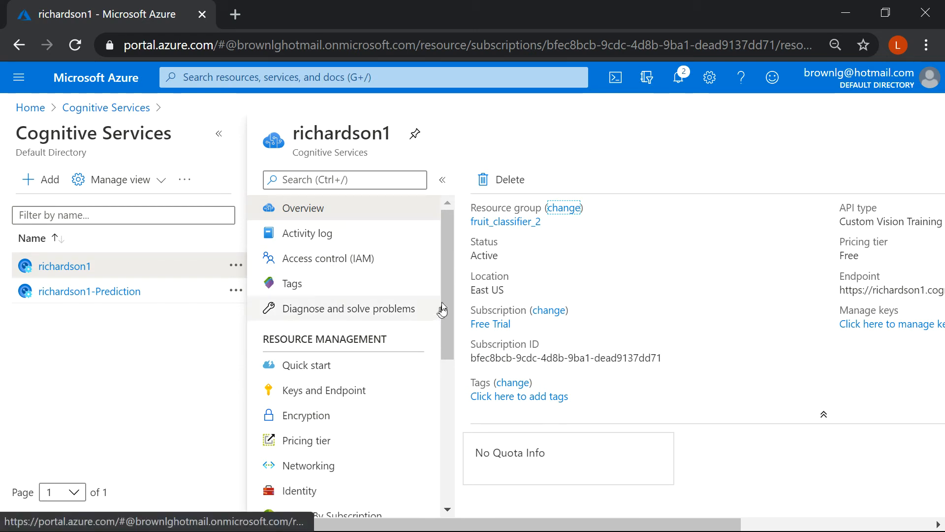
scroll(443, 310, "down", 2)
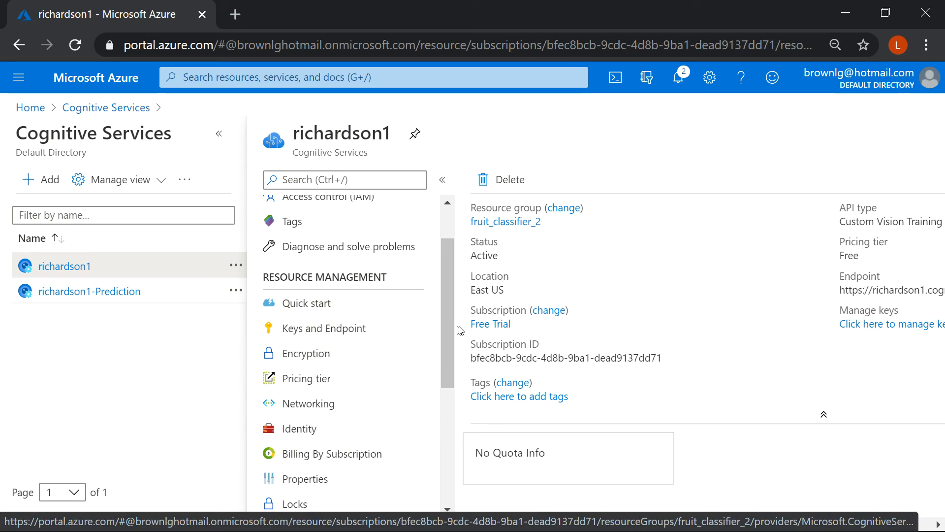
left_click_drag(450, 326, 463, 273)
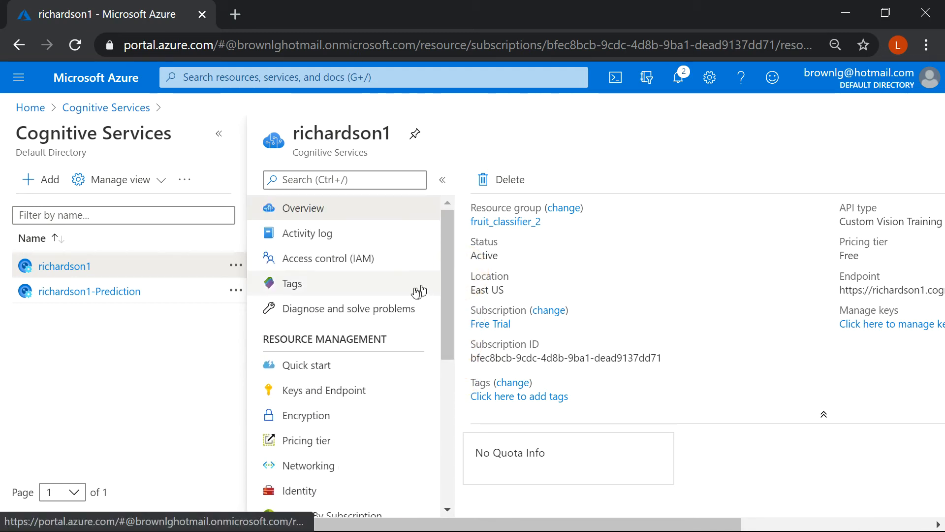
Read the training resource's Quick start guidance and open the Custom Vision portal from its second step.
left_click(303, 372)
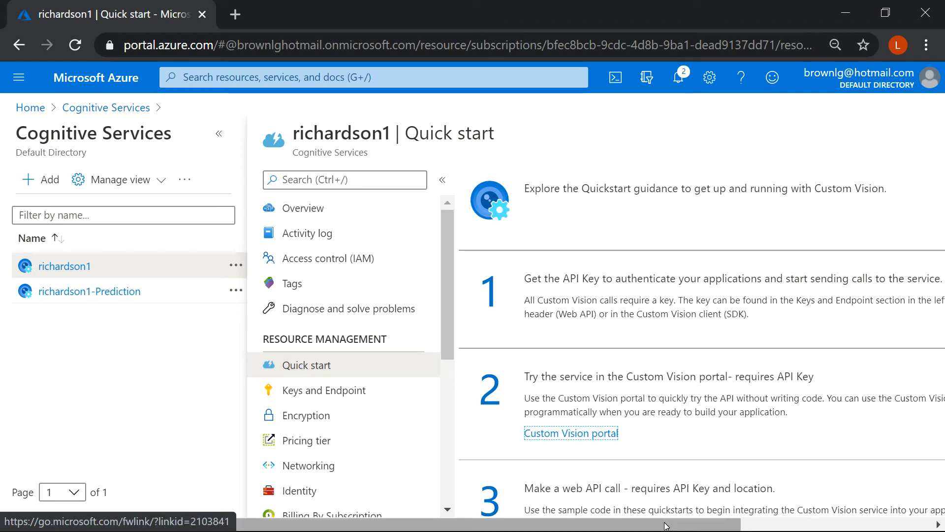
left_click_drag(668, 525, 866, 528)
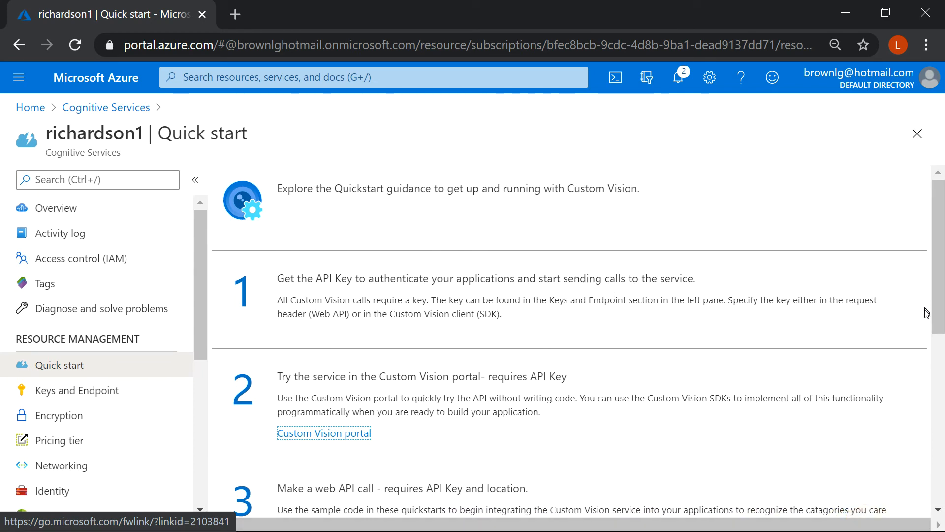
mouse_move(936, 315)
left_mouse_down()
mouse_move(930, 487)
mouse_move(942, 338)
mouse_move(925, 309)
left_mouse_up()
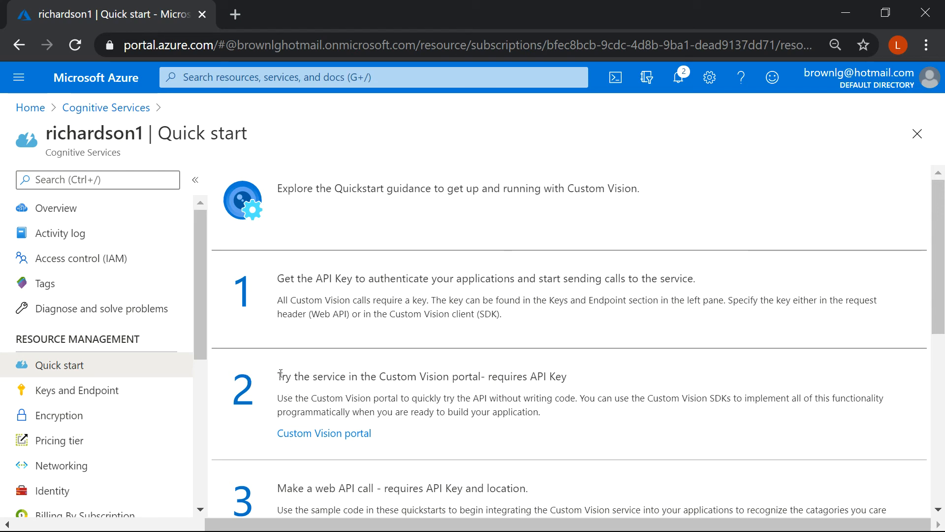
left_click_drag(280, 374, 567, 380)
left_click(575, 383)
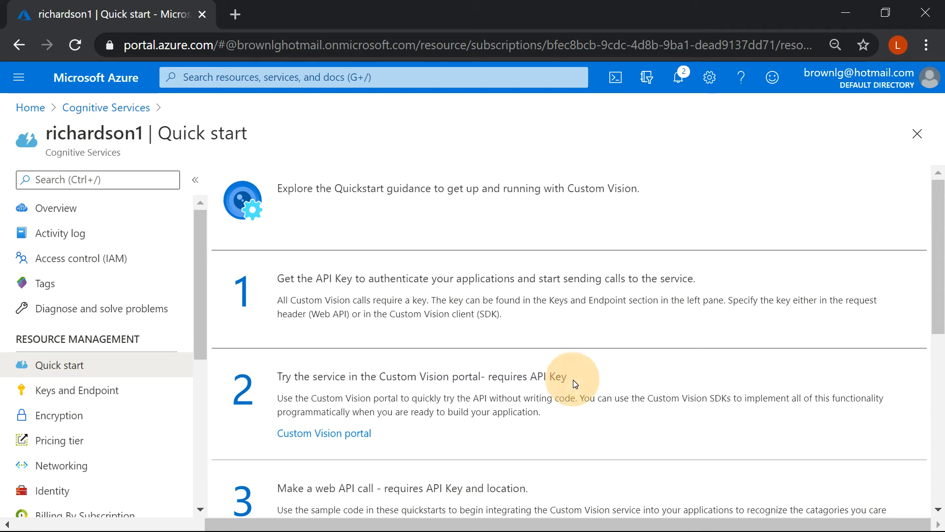
left_click(303, 434)
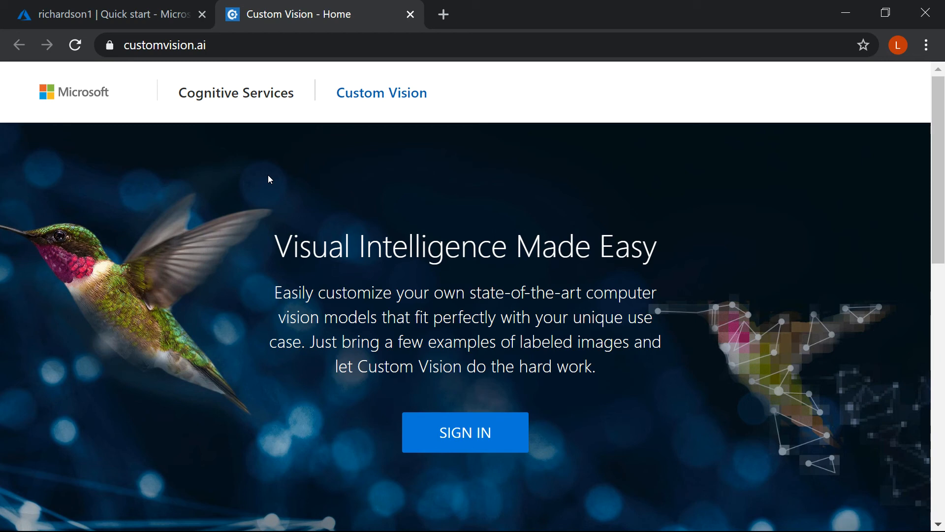
Sign in to the Custom Vision portal and start a new project.
left_click(449, 420)
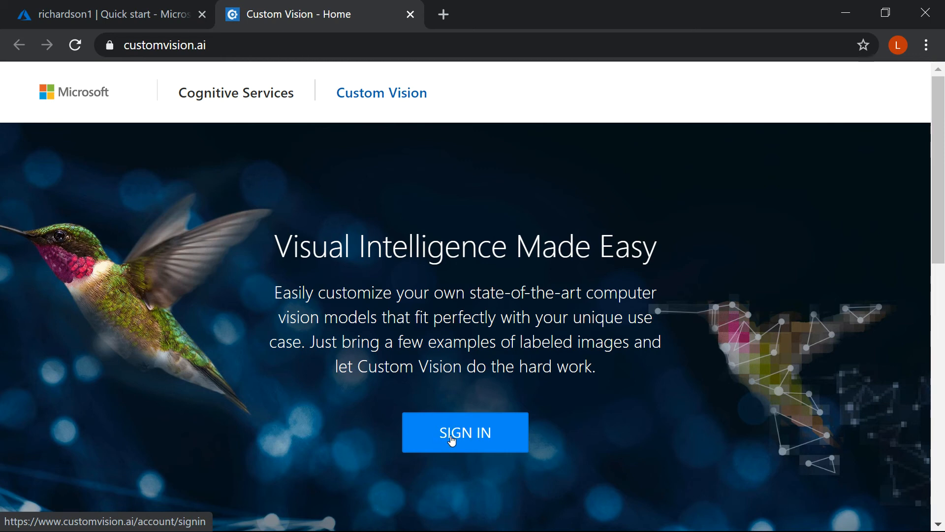
left_click(452, 439)
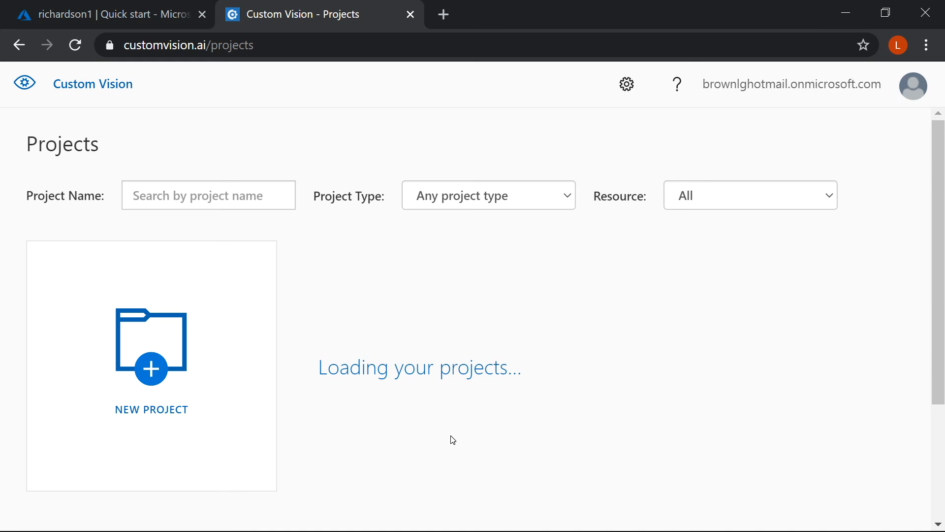
left_click(182, 364)
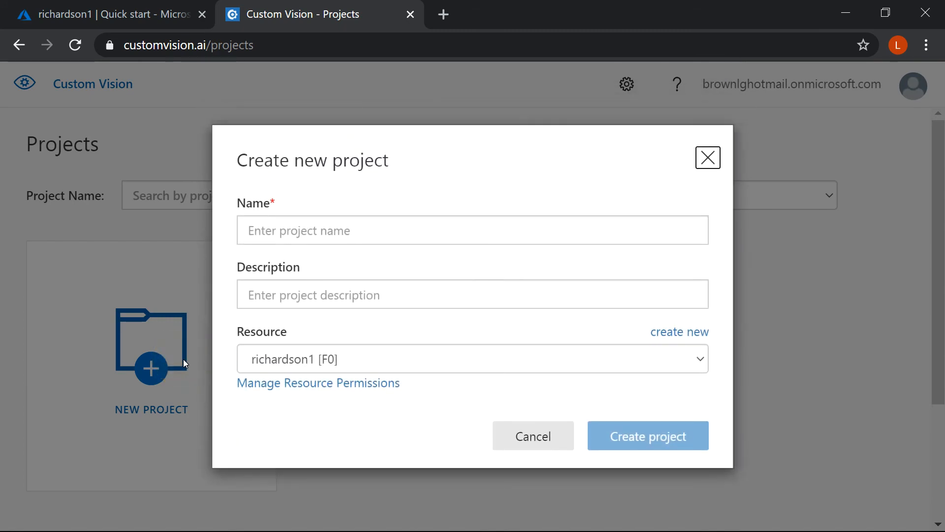
Name the project "Fruit Classifier 2" and describe it as "A way to automatically detect different types of fruit.".
left_click(307, 239)
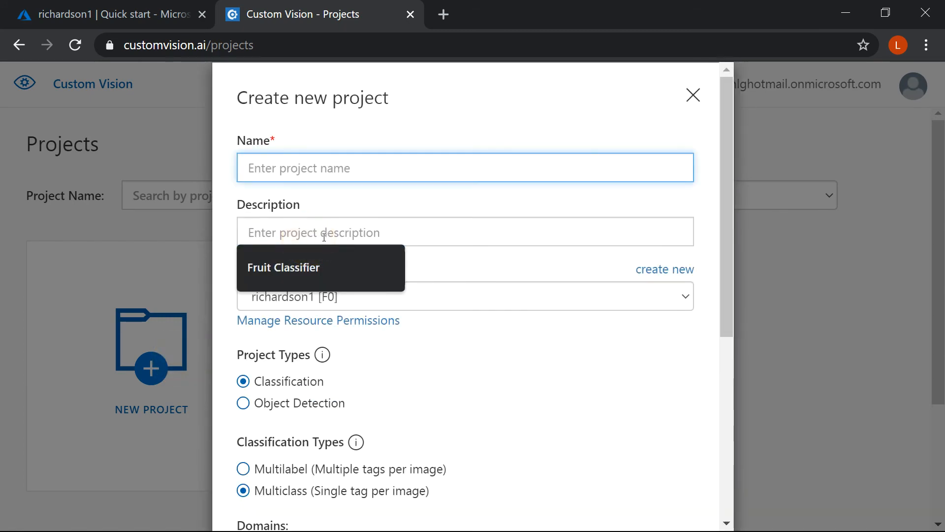
left_click(264, 268)
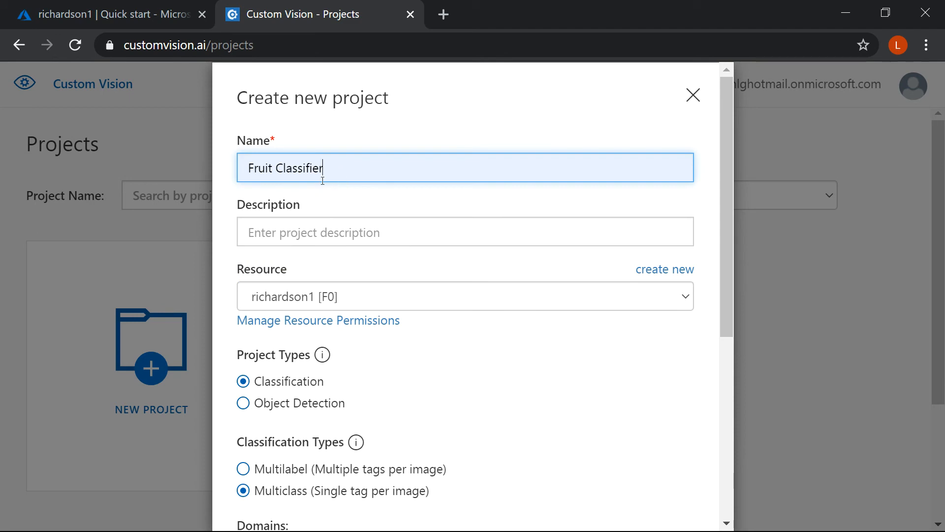
type("2")
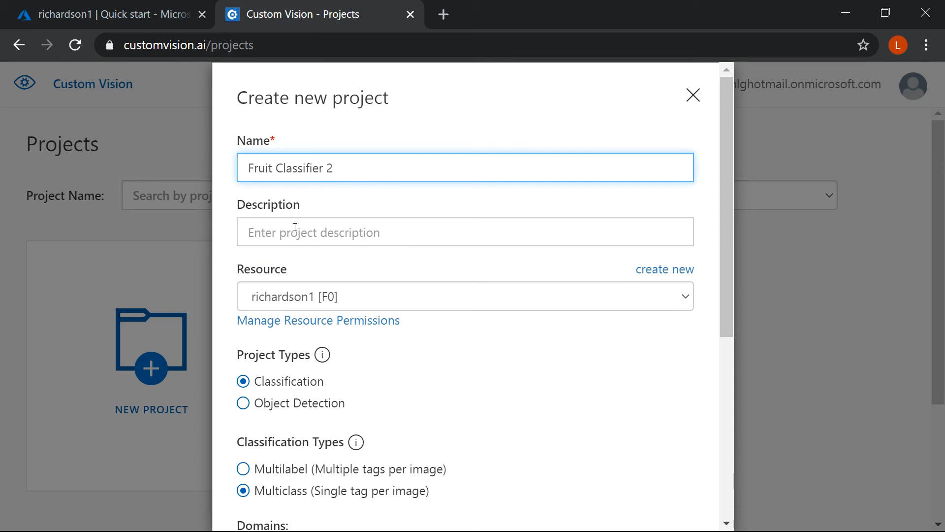
left_click(276, 231)
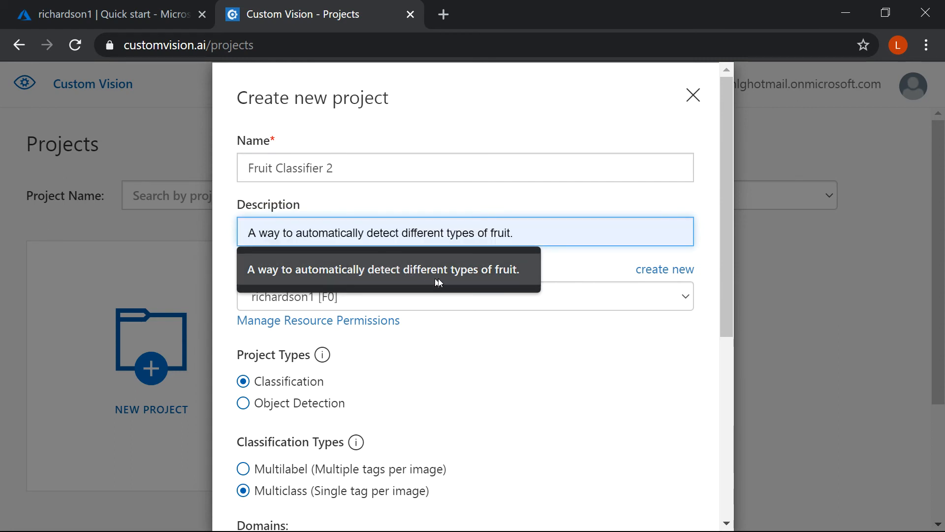
left_click(509, 274)
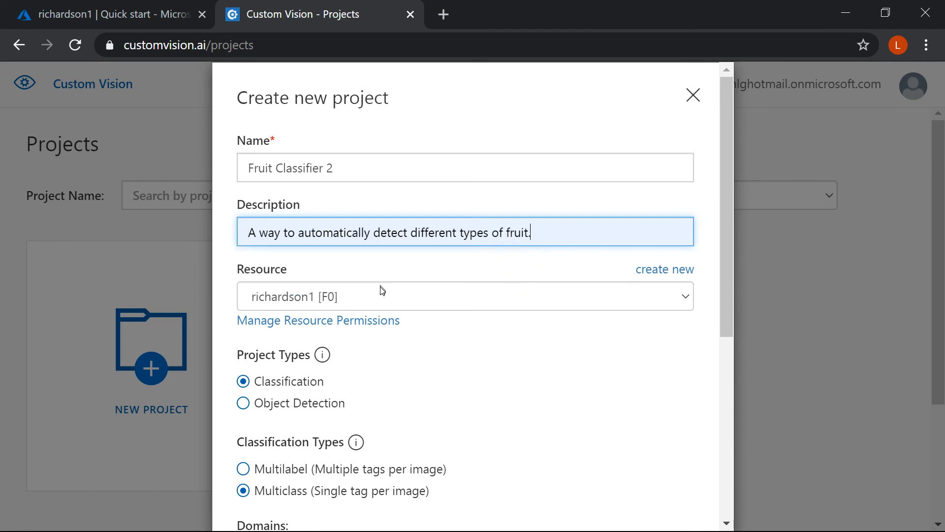
Assign the richardson1 [F0] resource to the project and choose Classification as its project type.
left_click(374, 301)
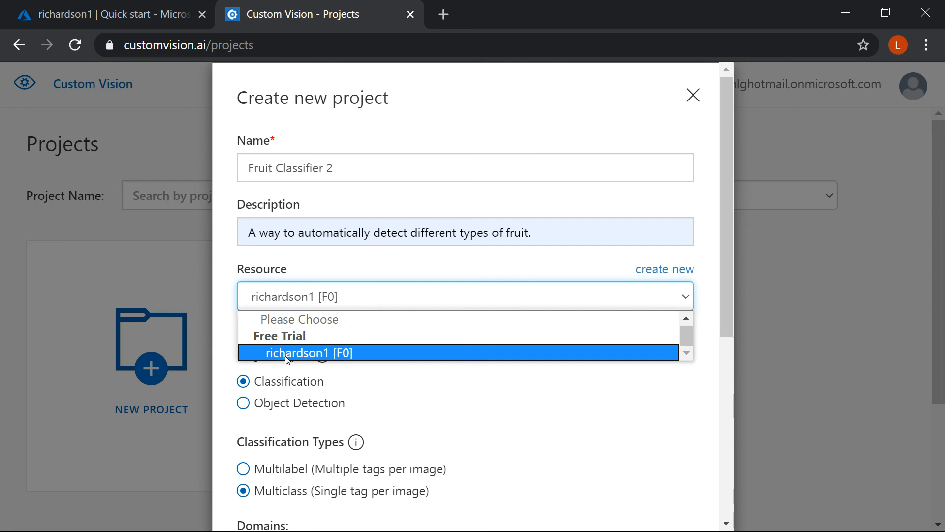
left_click(321, 354)
mouse_move(324, 360)
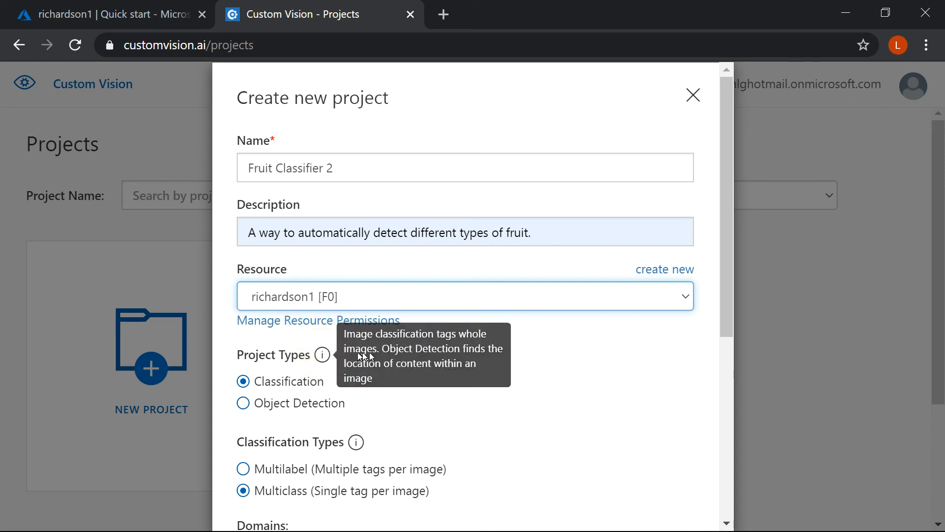
left_click_drag(721, 266, 717, 343)
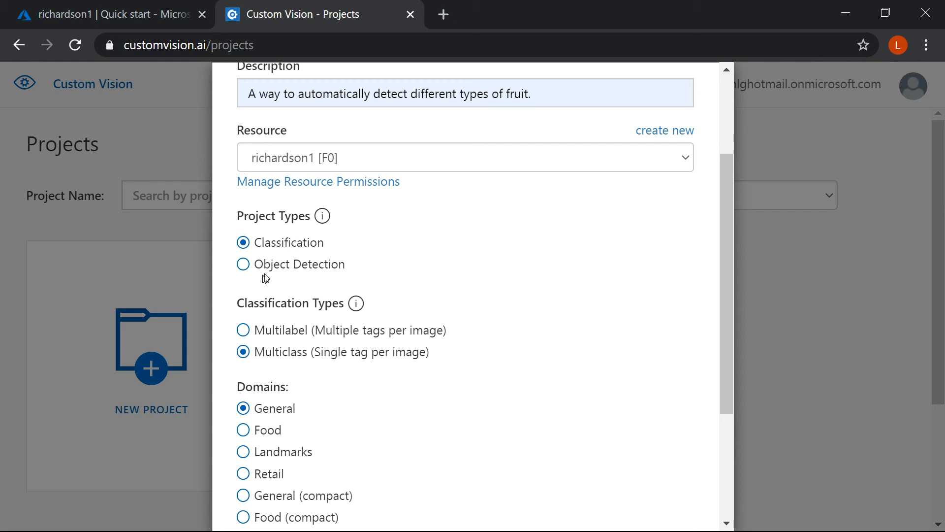
left_click(324, 217)
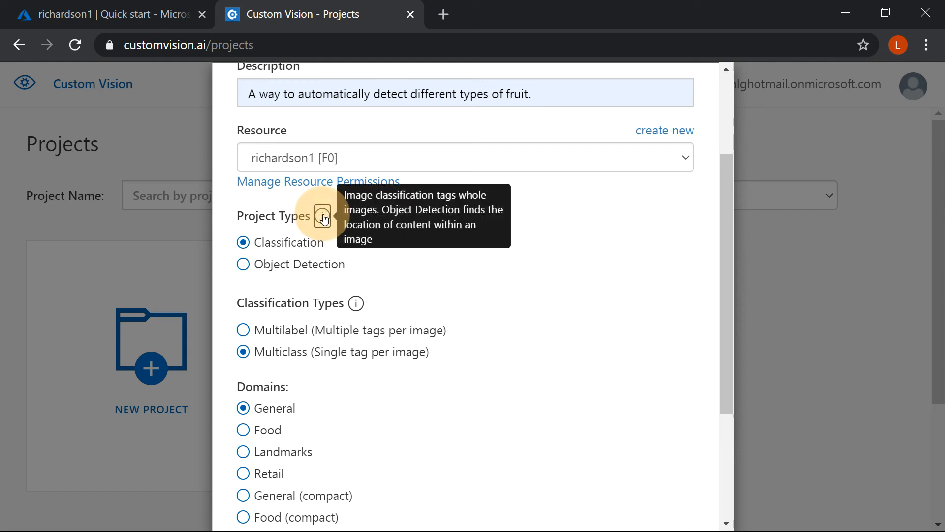
left_click(242, 243)
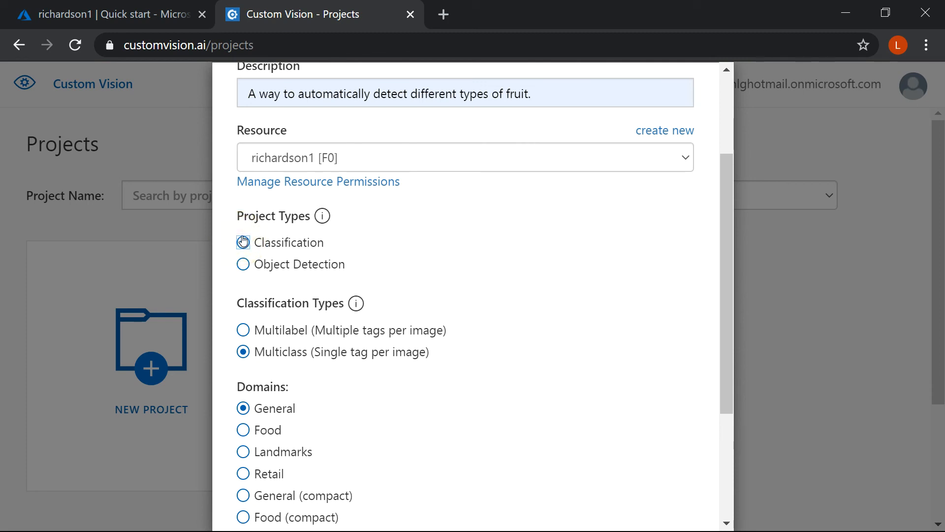
Set the project's classification type to Multiclass (Single tag per image).
left_click_drag(728, 179, 718, 244)
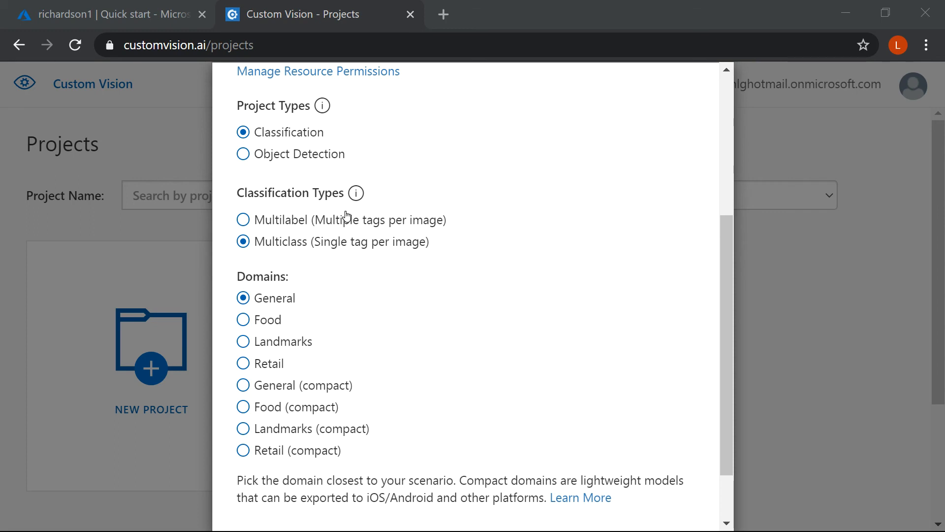
mouse_move(353, 191)
left_click(270, 242)
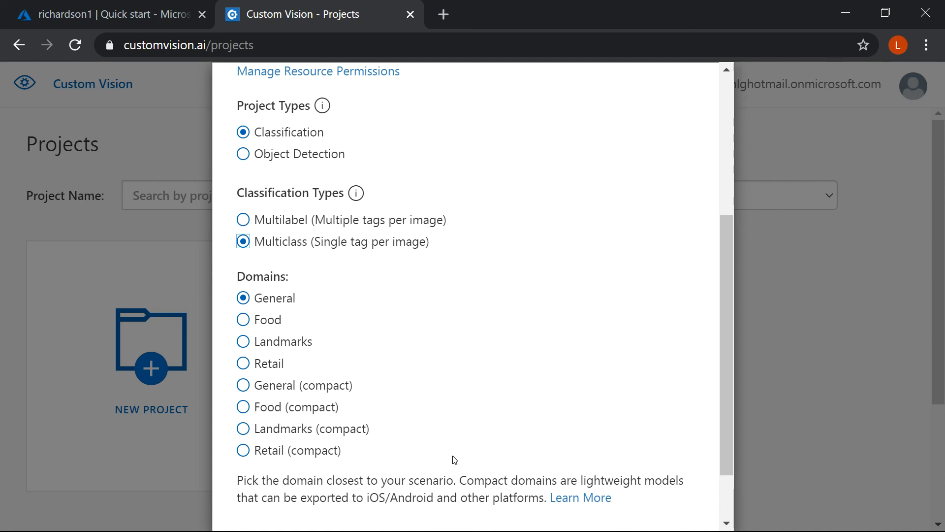
Choose the Food domain for the classifier and create the project.
left_click(243, 324)
left_click_drag(729, 331, 698, 407)
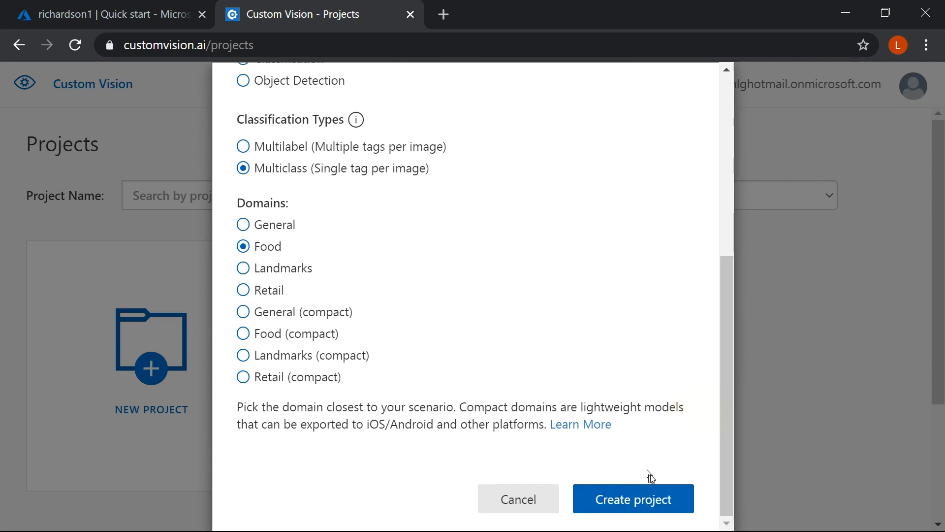
left_click(647, 500)
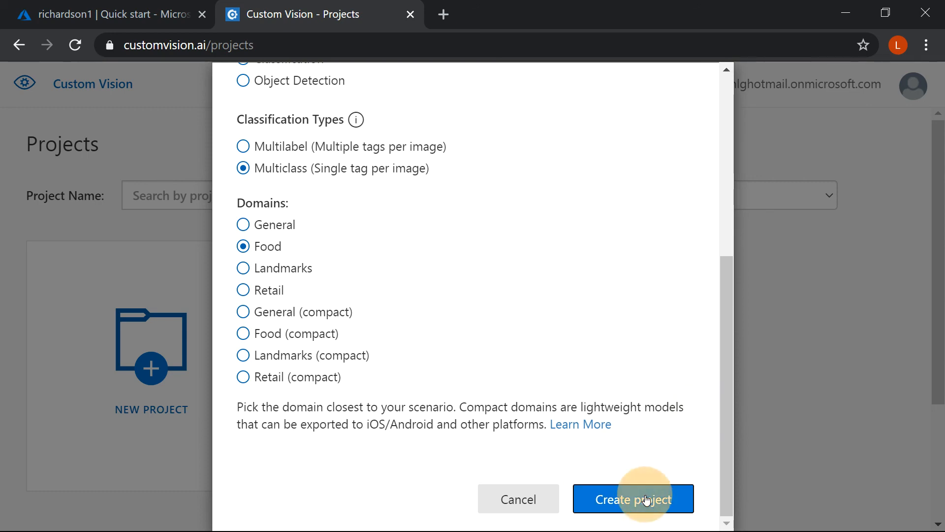